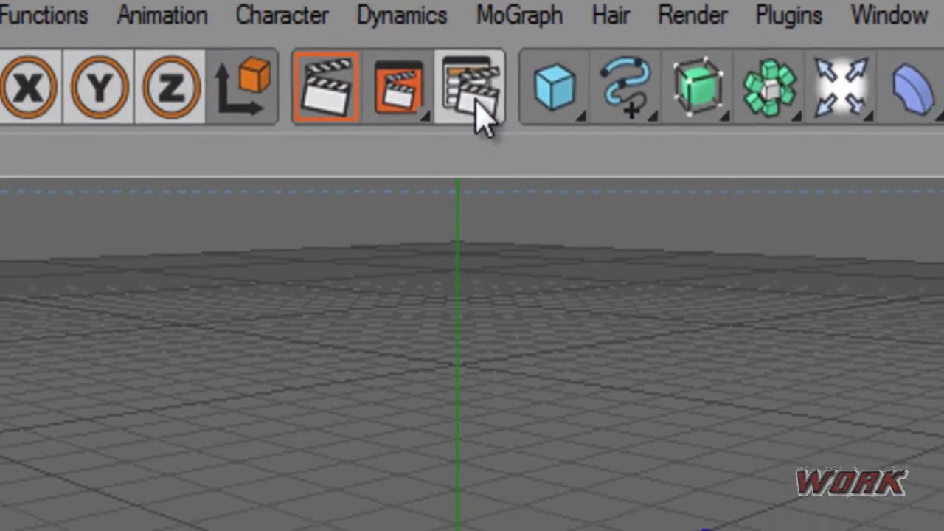
Set the render output preset to HDV/HDTV 720 29.97 (1280 × 720 at 29.97 fps)
left_click(483, 111)
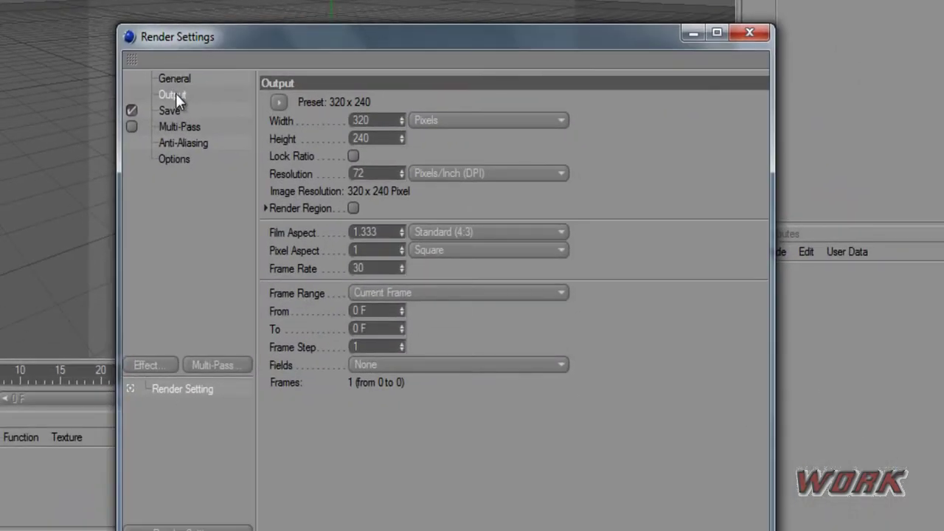
left_click(278, 103)
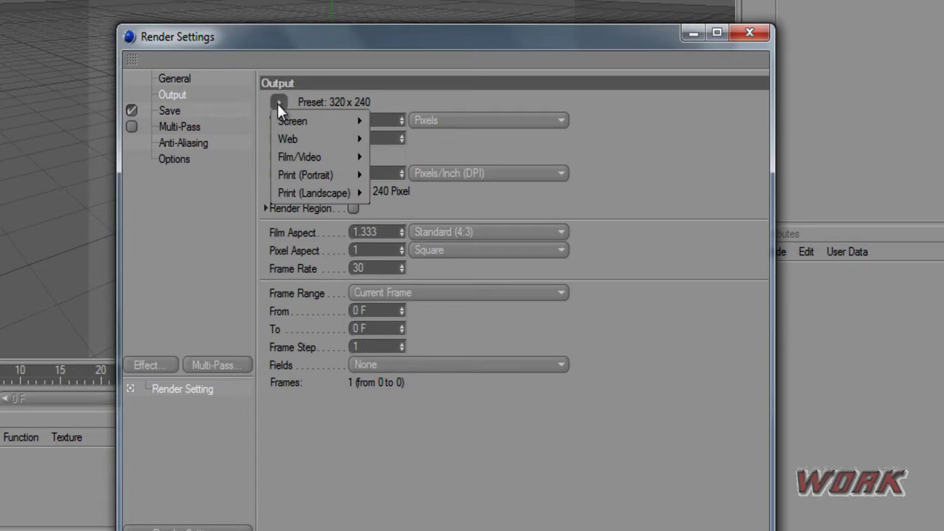
mouse_move(288, 118)
mouse_move(310, 157)
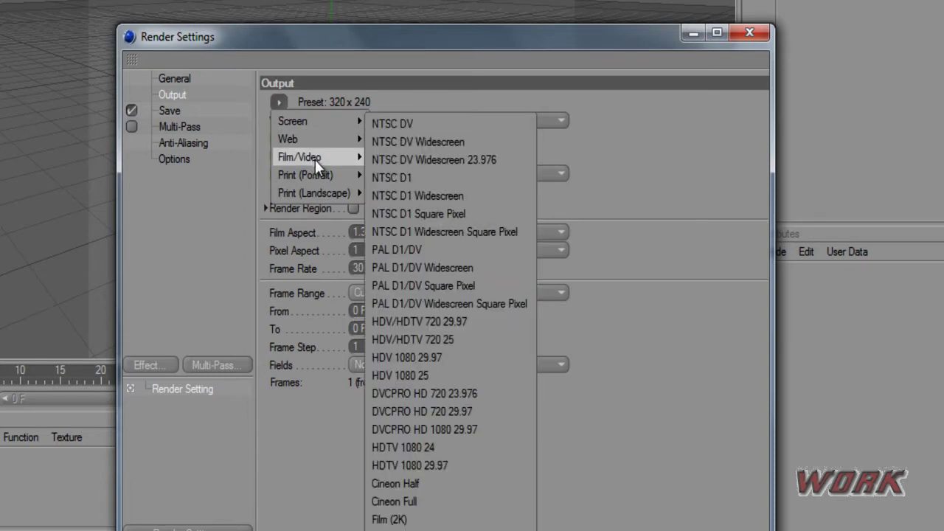
left_click(429, 324)
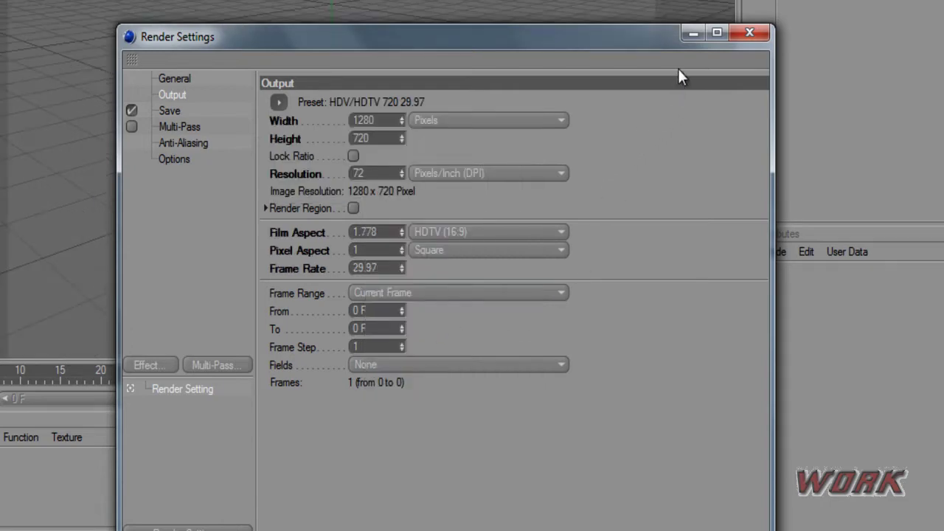
Close the render settings and add a MoGraph Text Object to the scene
left_click(747, 34)
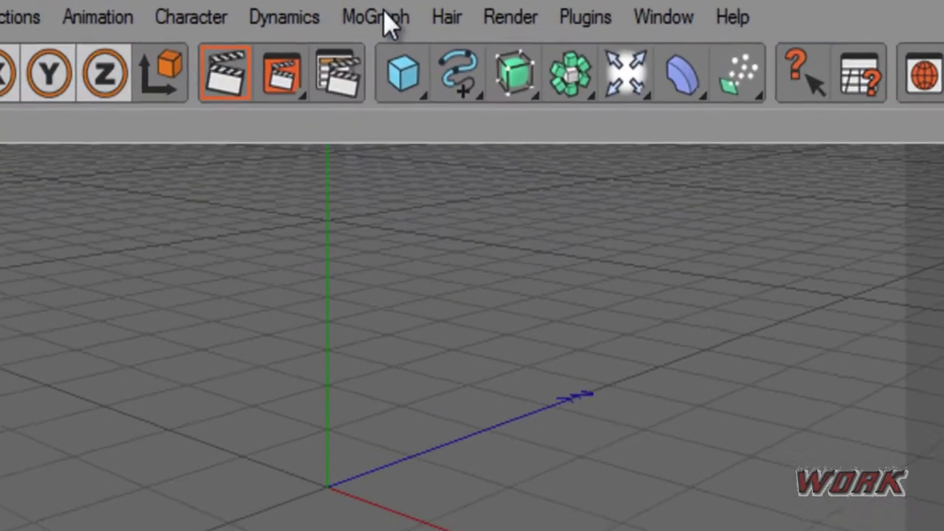
left_click(375, 8)
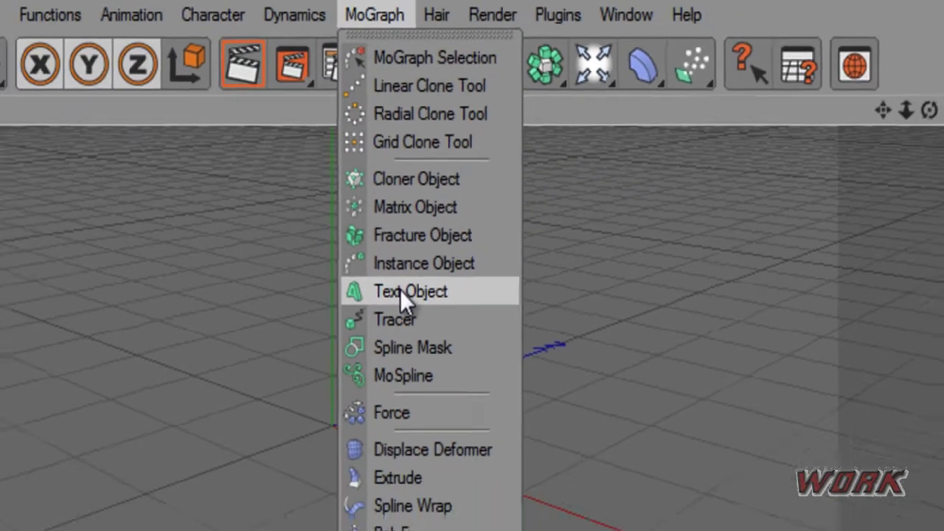
left_click(408, 344)
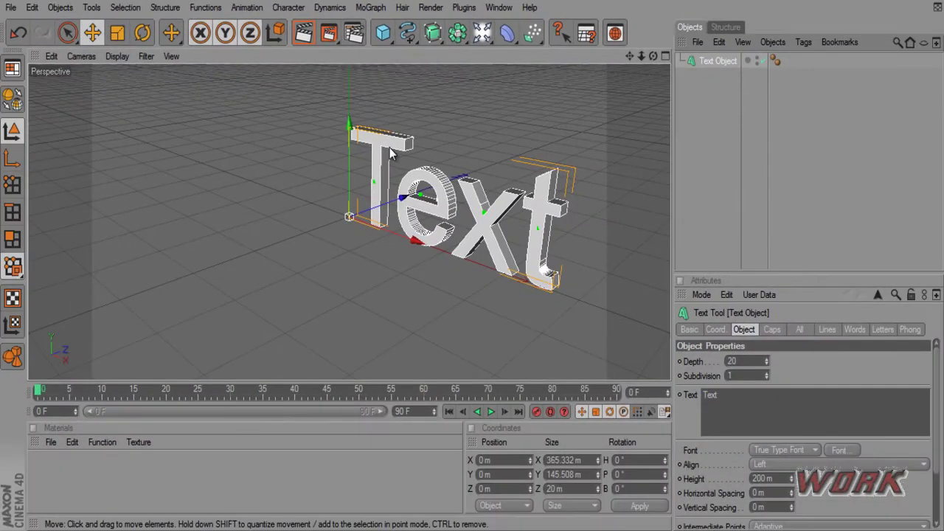
Replace the text object's default 'Text' with 'Work' and frame the lettering
left_click_drag(630, 56, 472, 265)
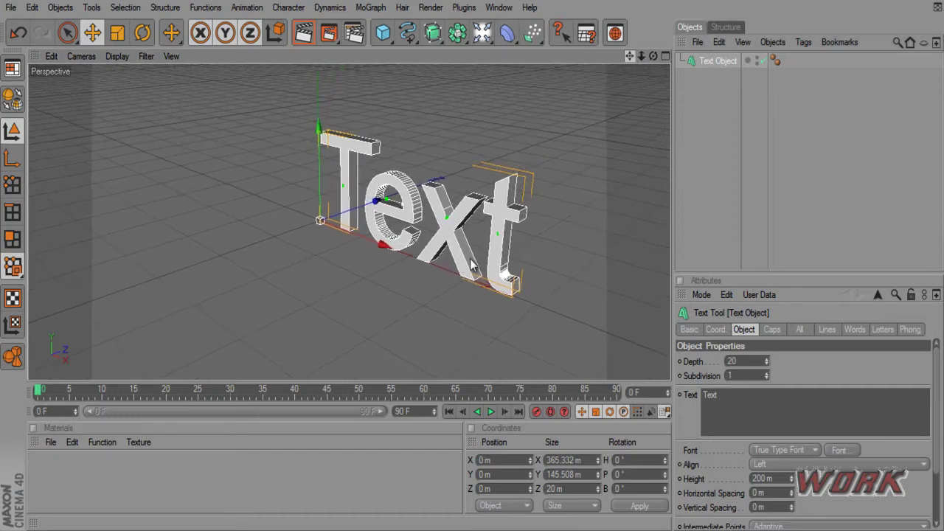
left_click_drag(629, 57, 697, 95)
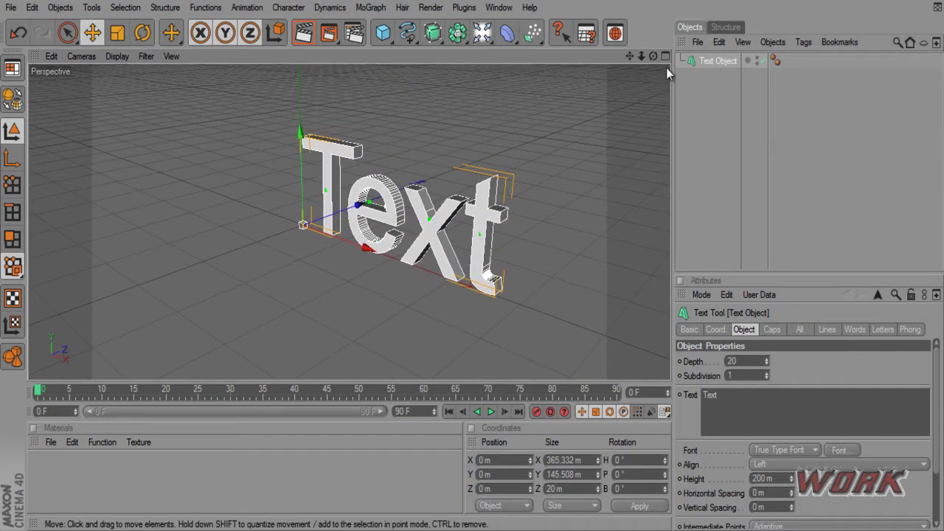
left_click_drag(724, 398, 690, 398)
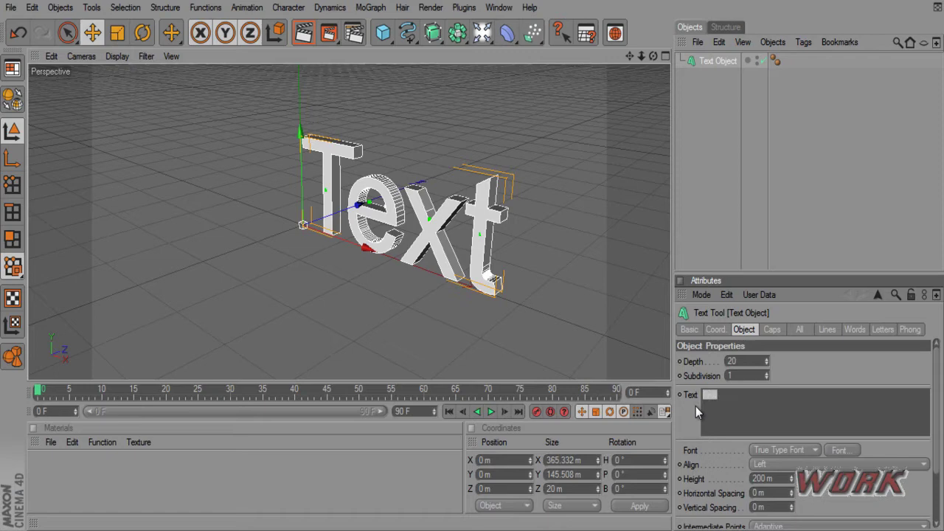
left_click(704, 405)
double_click(708, 396)
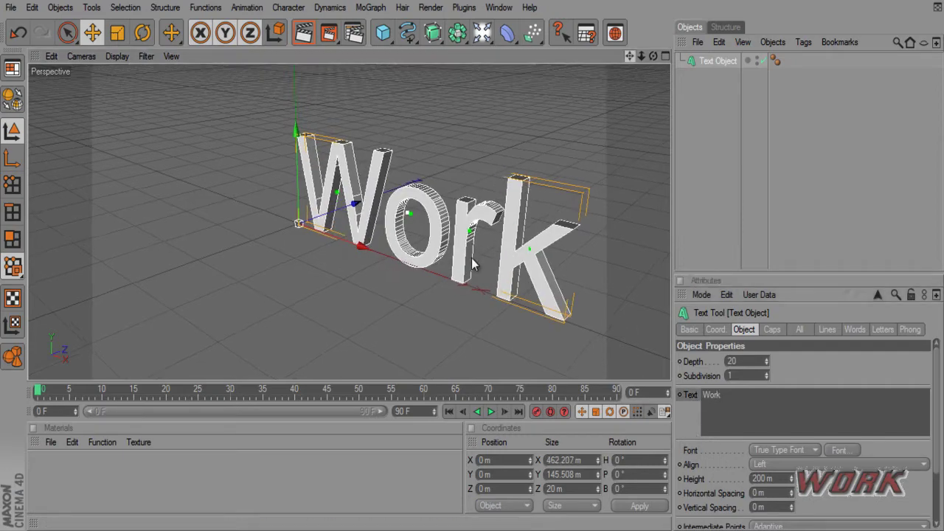
left_click_drag(474, 264, 517, 251, "alt")
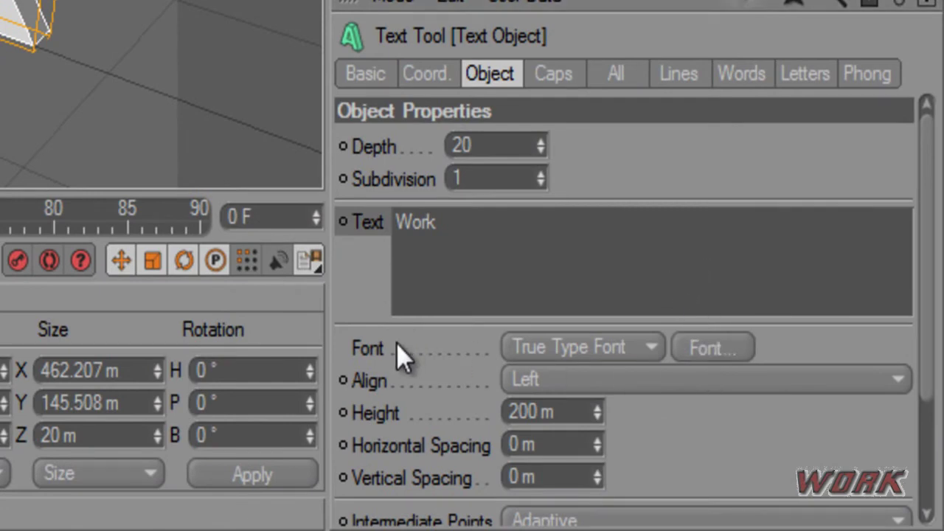
Switch the Work text's font to the graffiti typeface Most Wazted
left_click(725, 352)
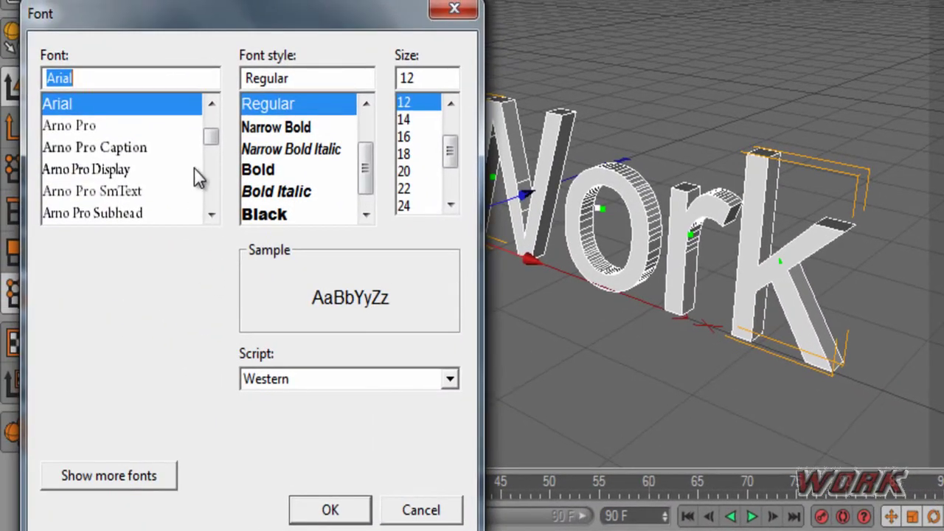
left_click_drag(211, 140, 212, 173)
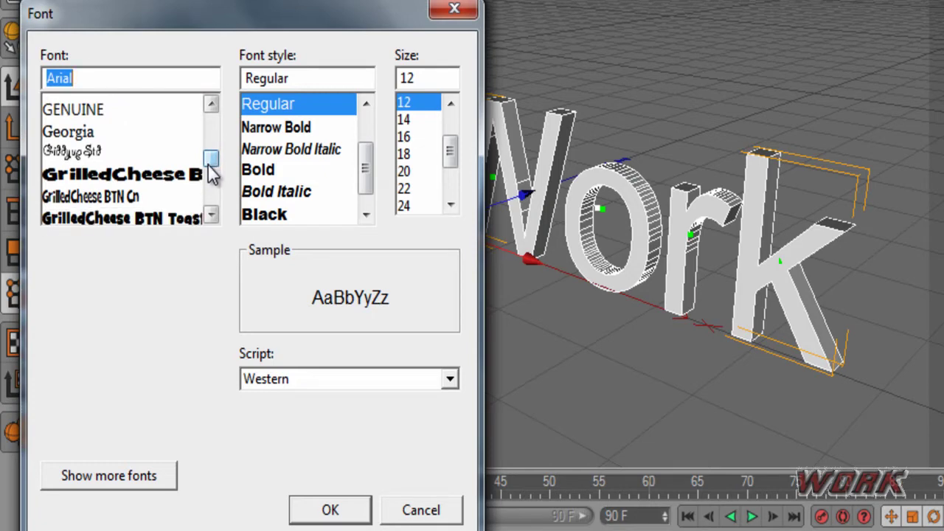
left_click(211, 214)
left_click(211, 214)
left_click(212, 214)
left_click(212, 214)
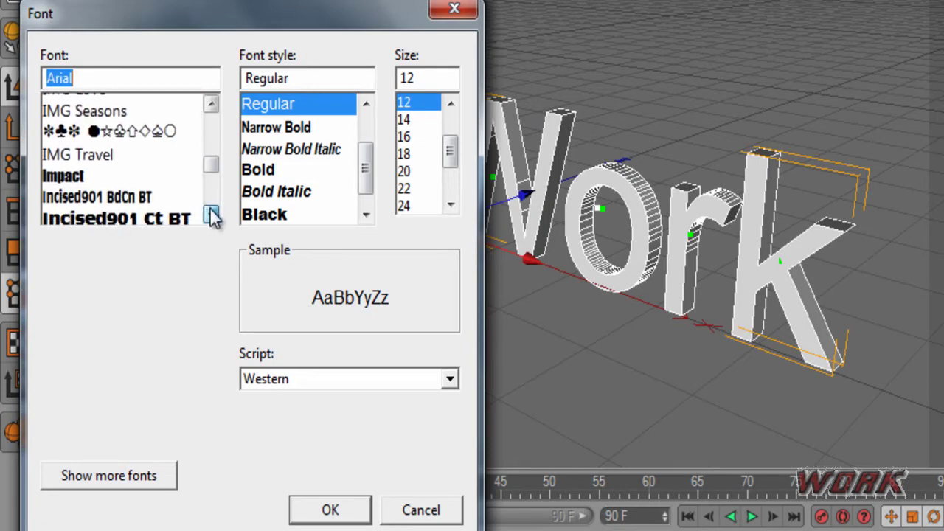
left_click(211, 214)
left_click(212, 214)
left_click(212, 214)
left_click(212, 214)
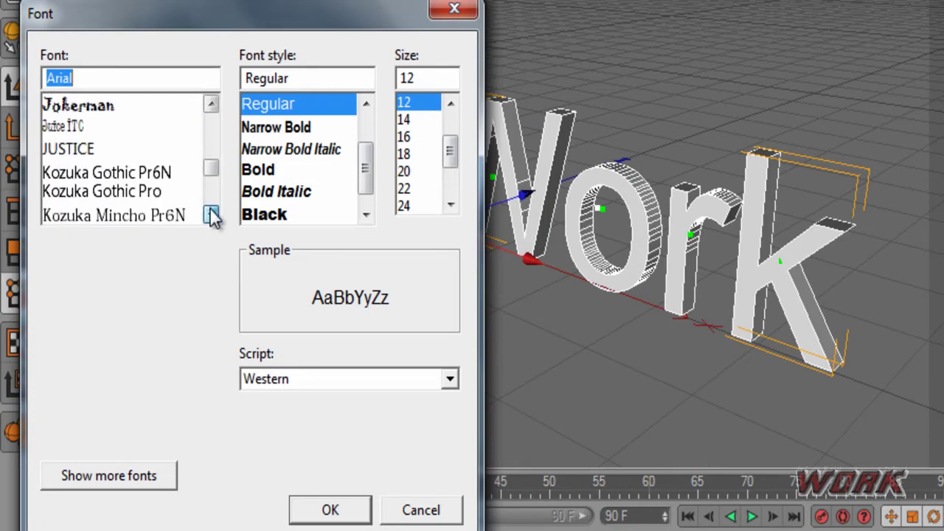
left_click(212, 214)
left_click(212, 214)
left_click(212, 214)
left_click(212, 214)
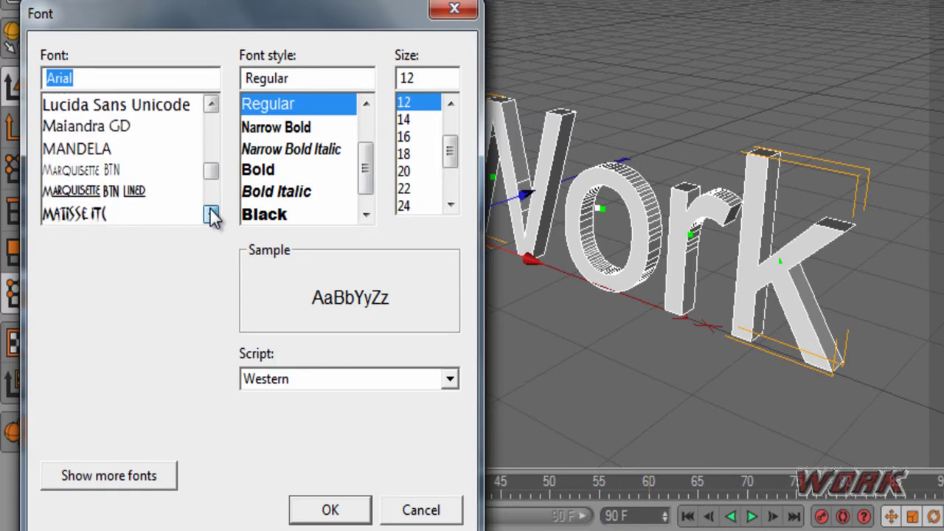
left_click(212, 214)
left_click(212, 214)
left_click(211, 214)
left_click(211, 214)
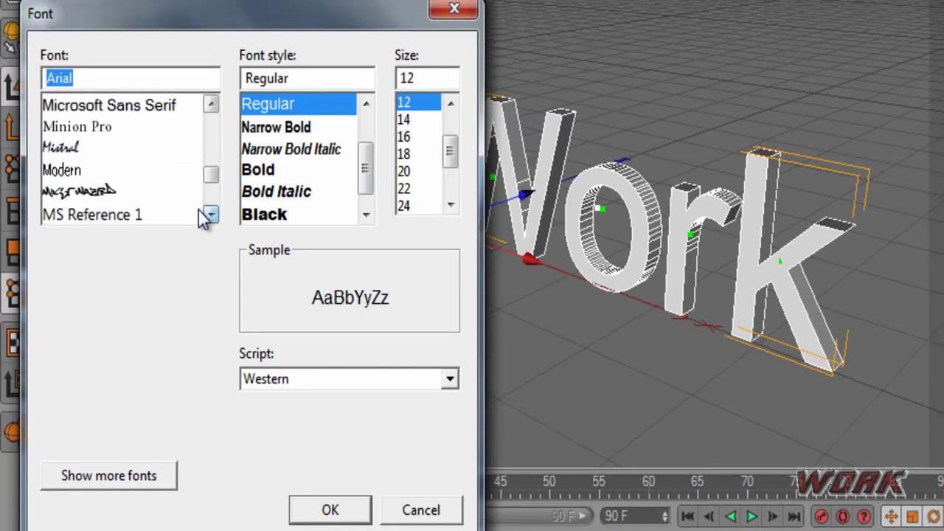
left_click(79, 191)
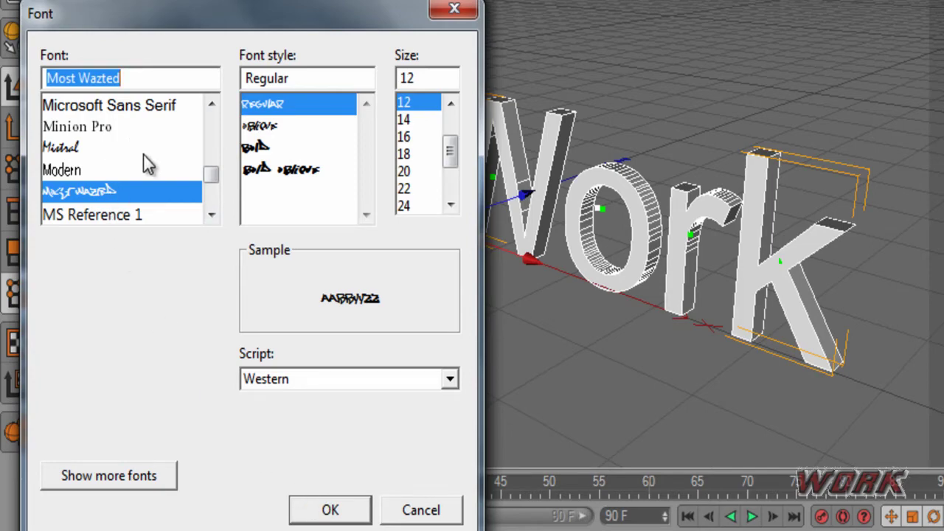
left_click(313, 509)
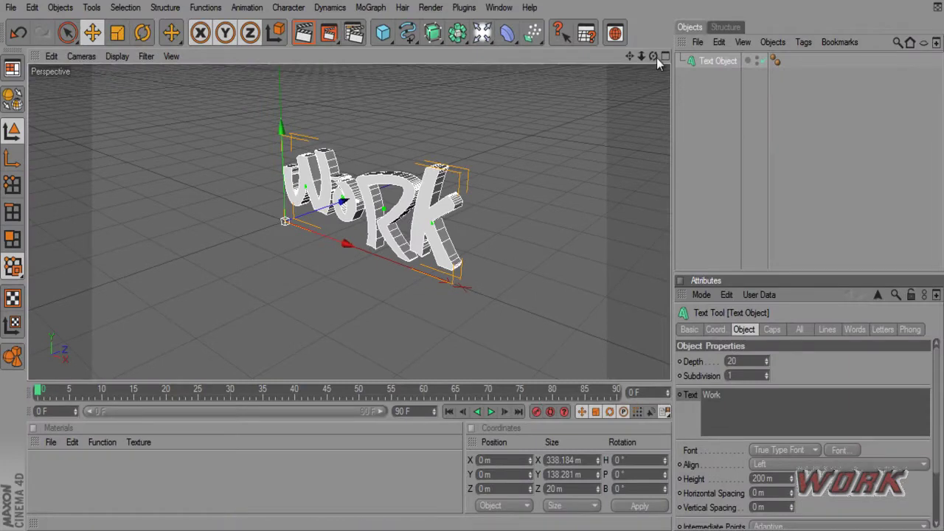
Face the WORK text head-on and create a default material, Mat
mouse_move(468, 259)
left_mouse_down("alt")
mouse_move(448, 264)
mouse_move(483, 249)
mouse_move(458, 259)
mouse_move(470, 258)
mouse_move(477, 220)
mouse_move(476, 259)
mouse_move(464, 256)
mouse_move(490, 263)
mouse_move(433, 261)
mouse_move(473, 260)
left_mouse_up("alt")
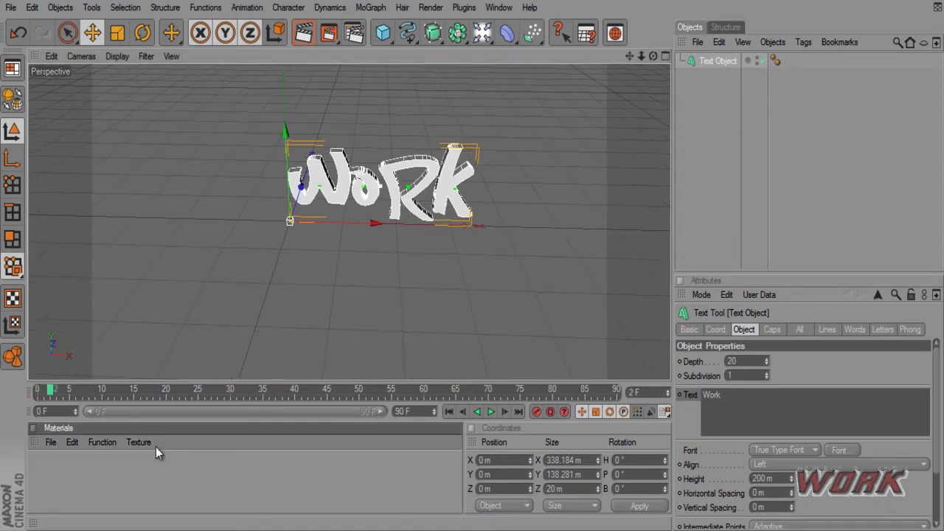
double_click(58, 473)
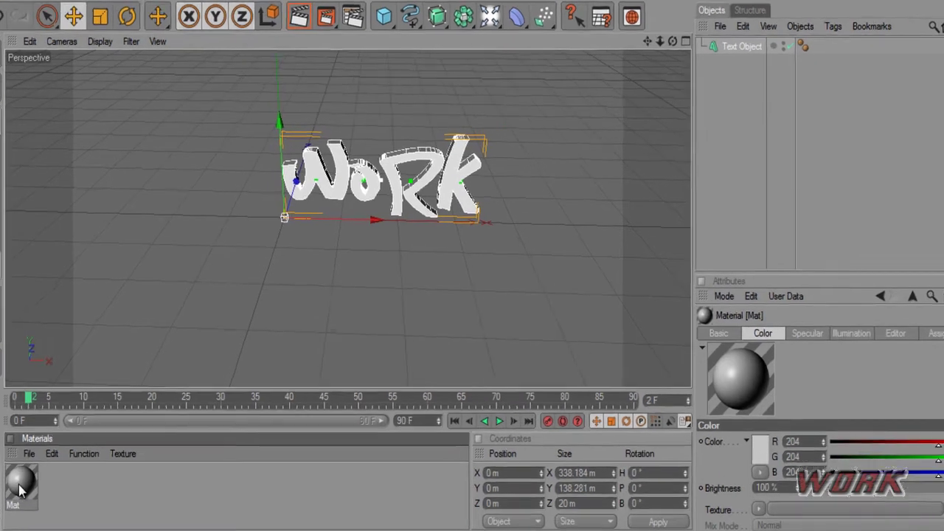
Set Mat's colour to medium green (R 71, G 164, B 20)
double_click(42, 476)
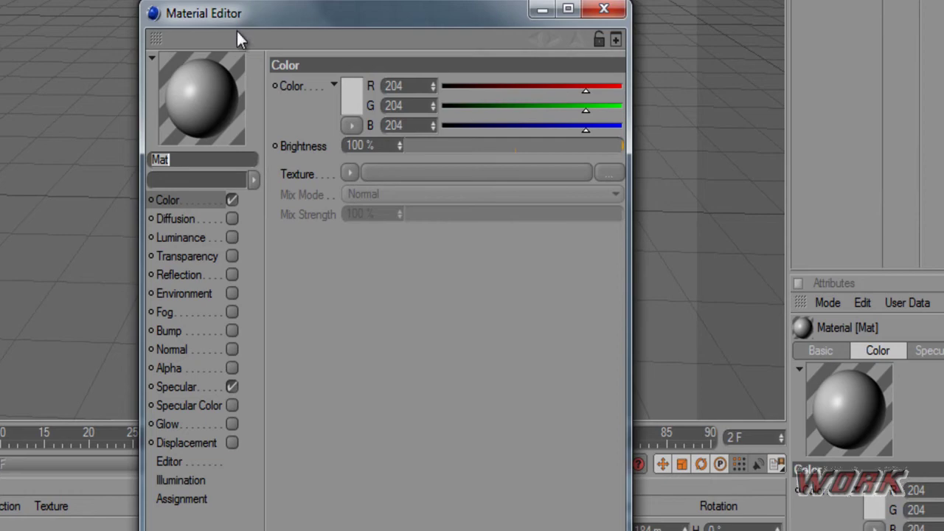
left_click_drag(236, 29, 518, 125)
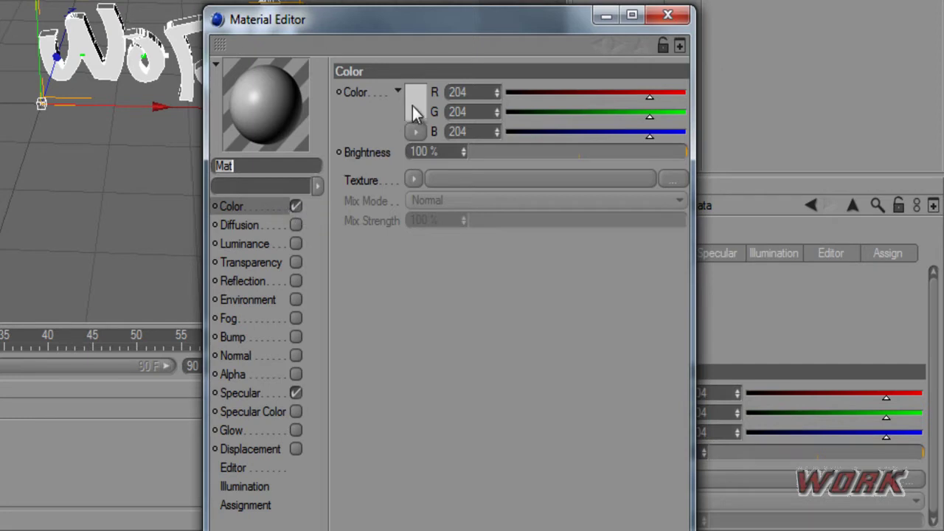
left_click(240, 211)
left_click(414, 103)
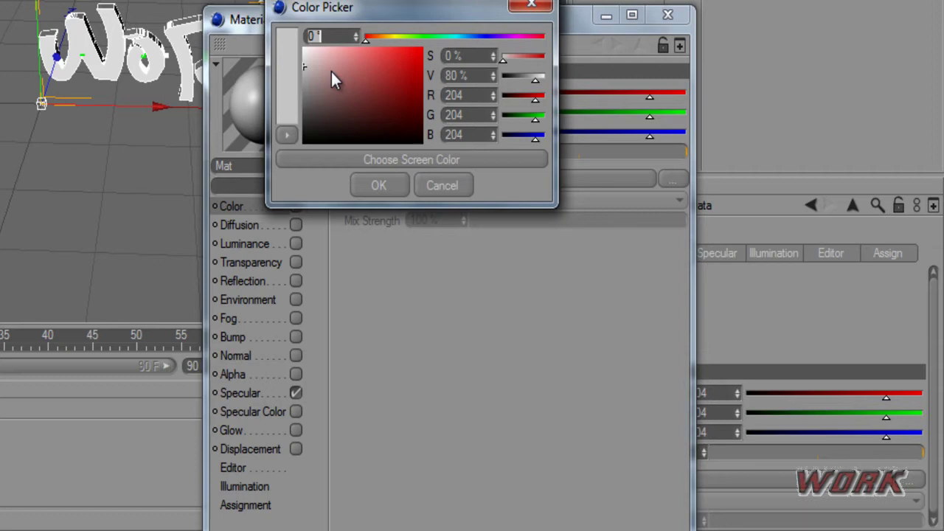
left_click_drag(331, 72, 397, 86)
left_click_drag(393, 42, 414, 38)
left_click(392, 61)
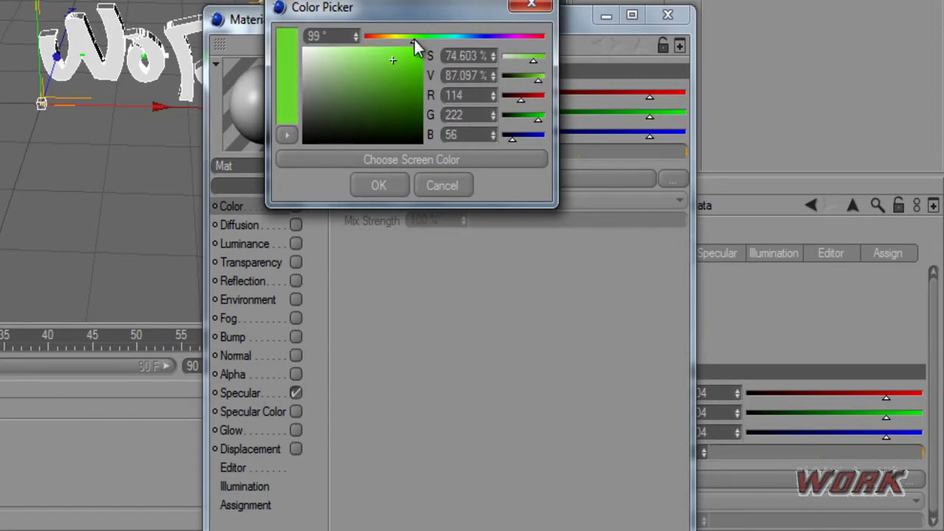
left_click(405, 91)
left_click(408, 81)
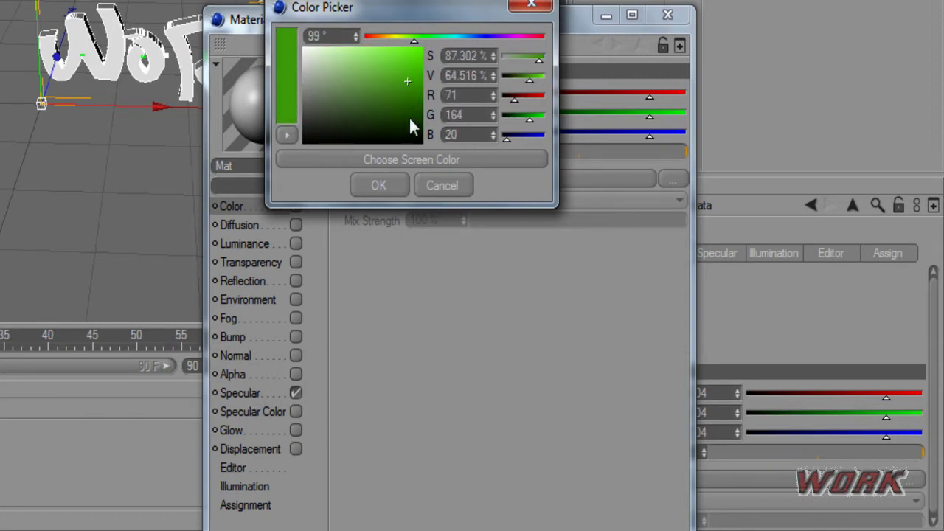
left_click(379, 185)
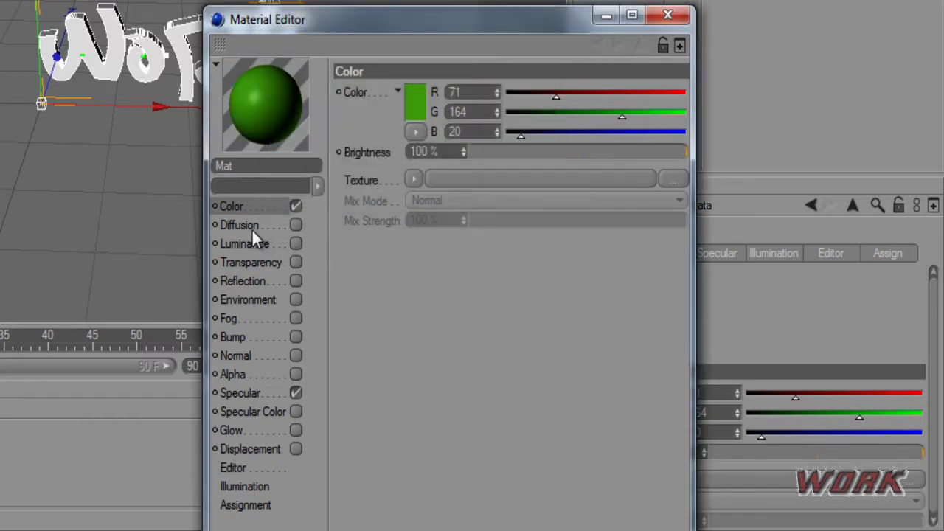
Enable Mat's reflection channel at 30% brightness
left_click(243, 282)
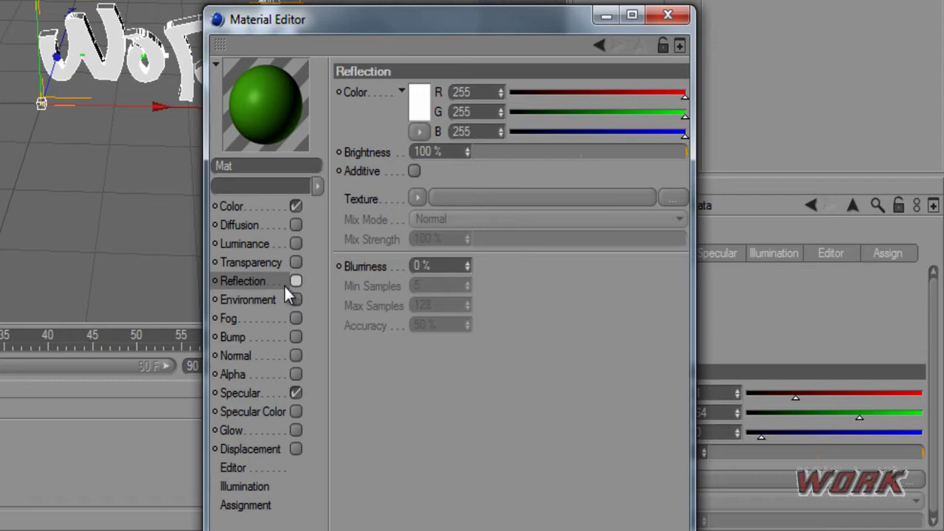
left_click(295, 282)
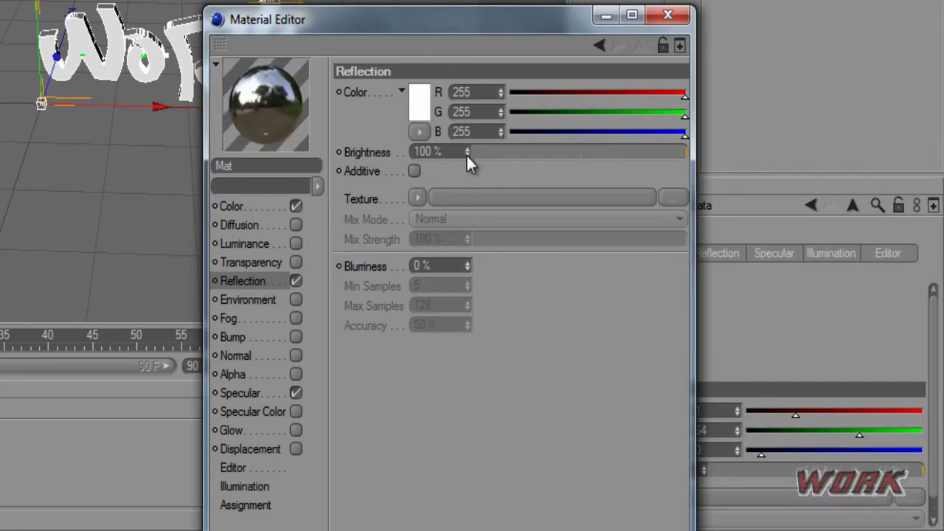
left_click_drag(466, 154, 467, 147)
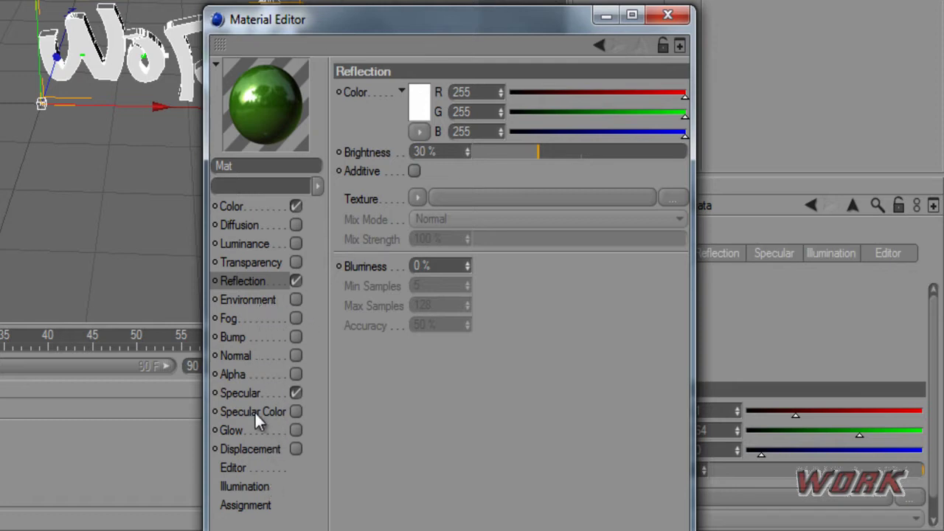
left_click_drag(506, 32, 411, 32)
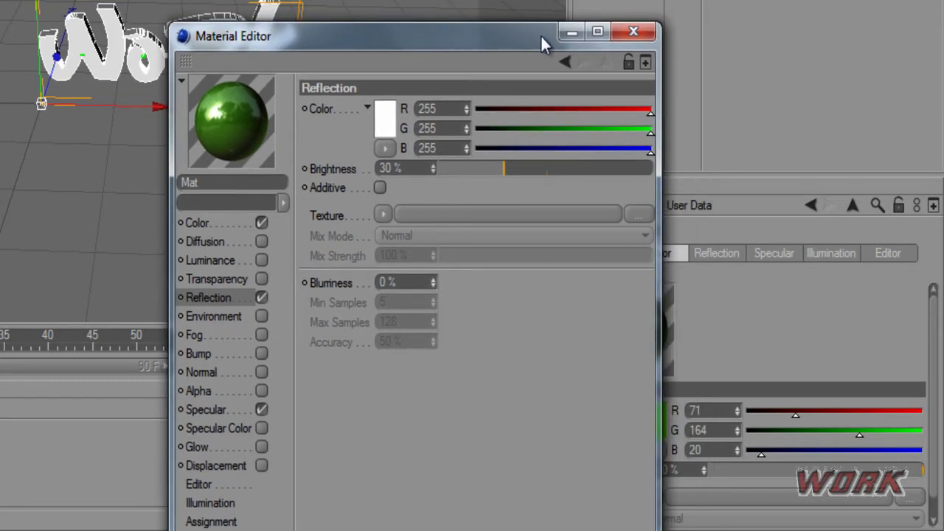
Drag the Mat material onto the WORK text to colour it green
left_click(633, 31)
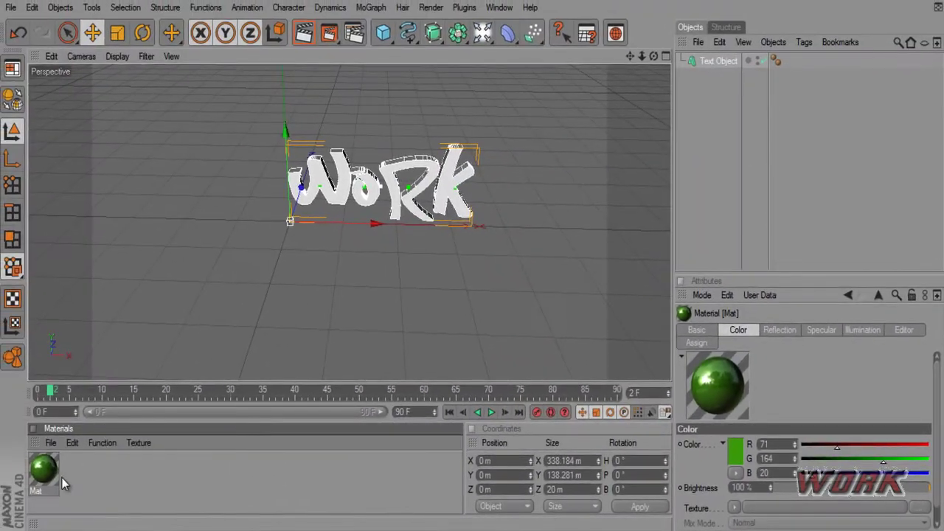
mouse_move(44, 467)
left_mouse_down()
mouse_move(87, 458)
mouse_move(268, 275)
mouse_move(40, 468)
mouse_move(44, 476)
left_mouse_up()
left_click(62, 480)
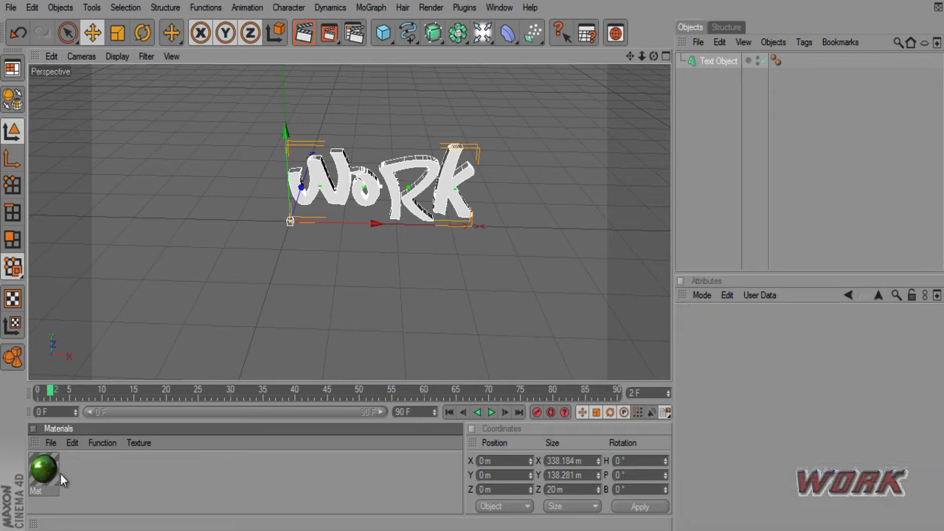
left_click_drag(45, 475, 320, 184)
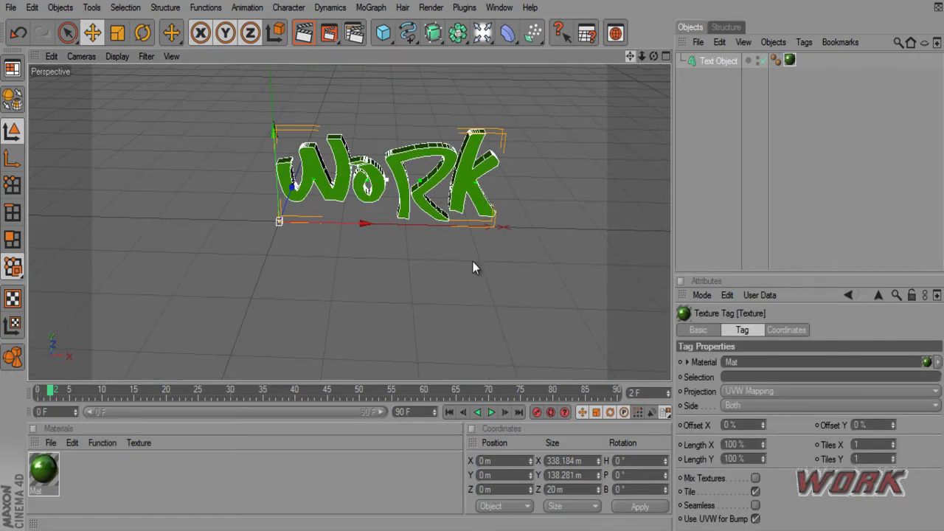
scroll(457, 162, "up", 2)
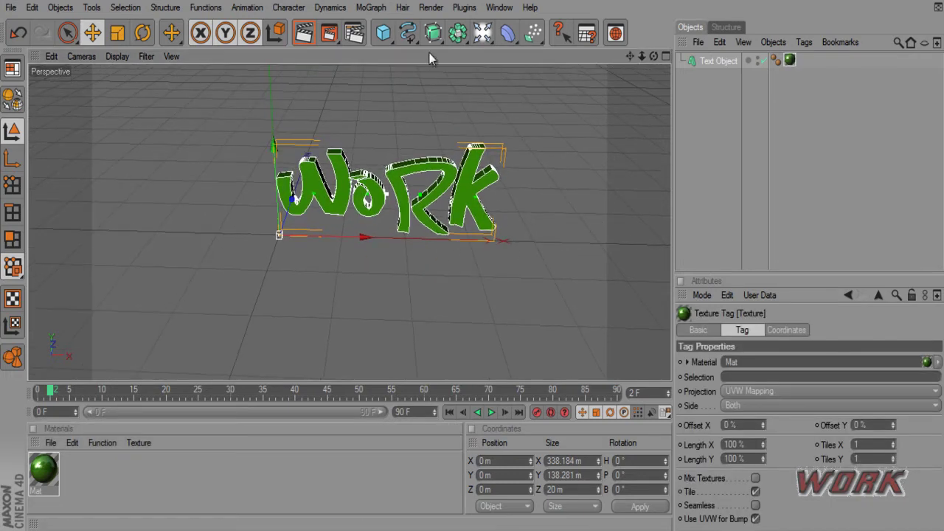
left_click(304, 38)
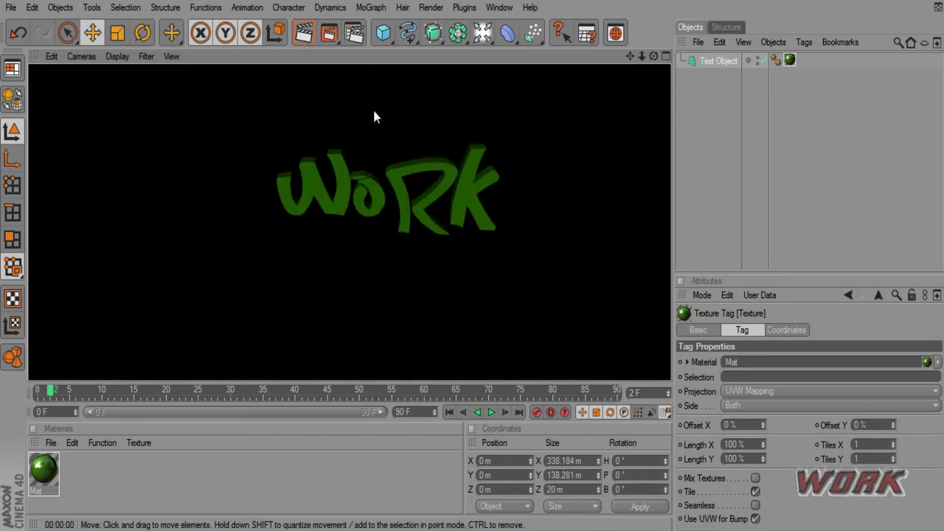
left_click(423, 132)
left_click_drag(630, 59, 473, 262)
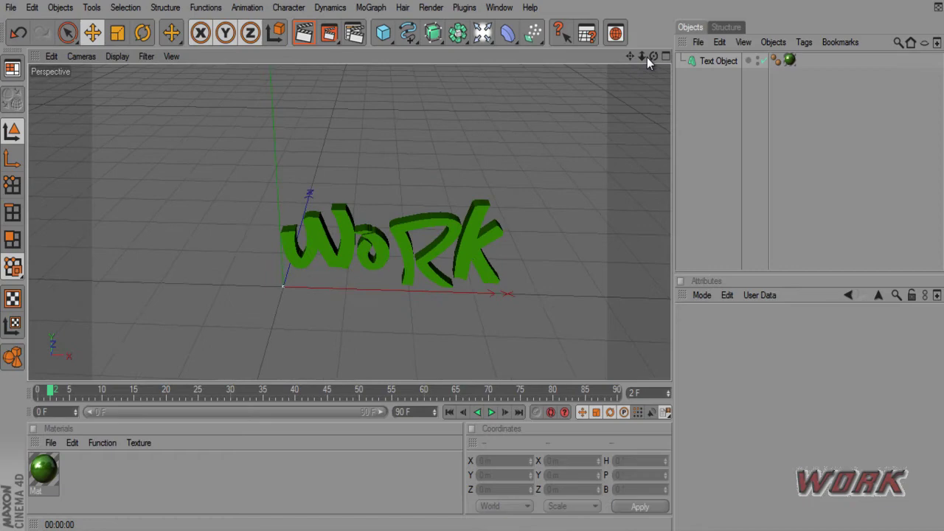
left_click_drag(649, 57, 472, 257)
left_click(484, 36)
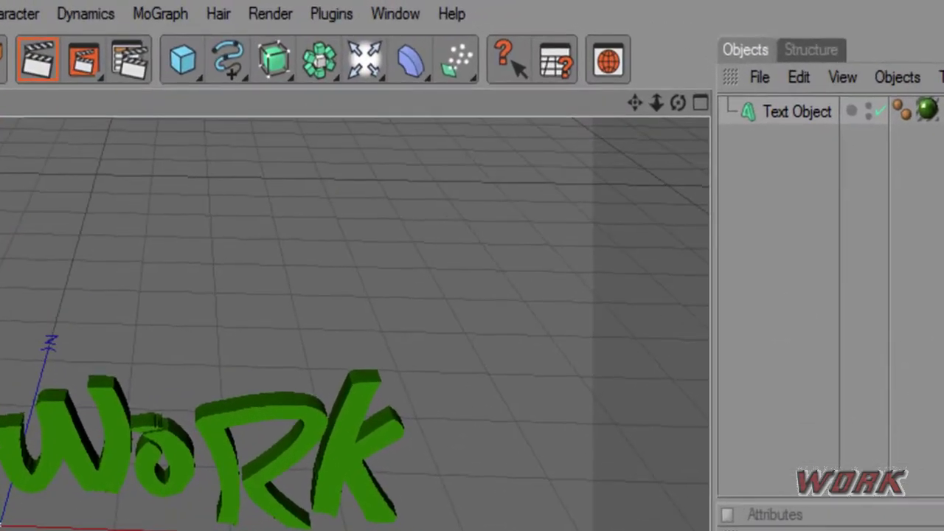
Add a standard light and move it toward the camera in front of the text
left_click(372, 72)
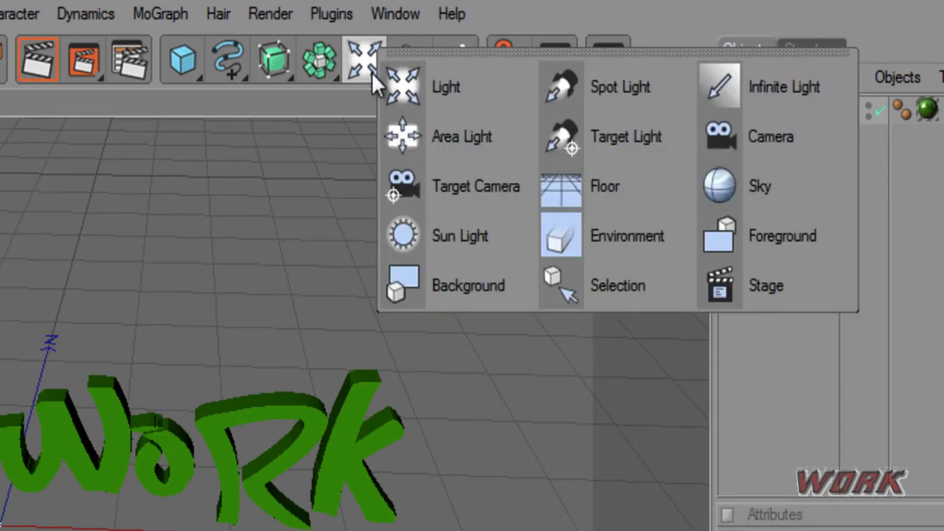
left_click(438, 92)
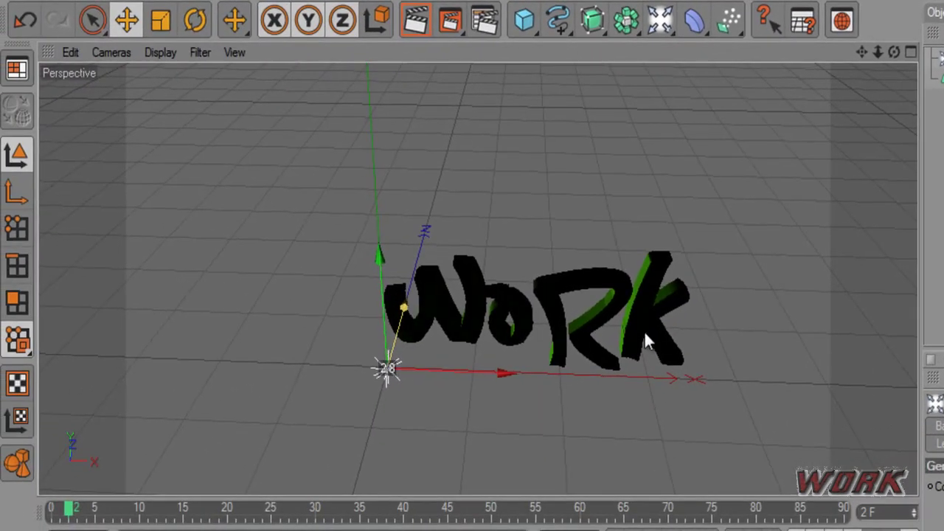
left_click_drag(644, 330, 645, 326)
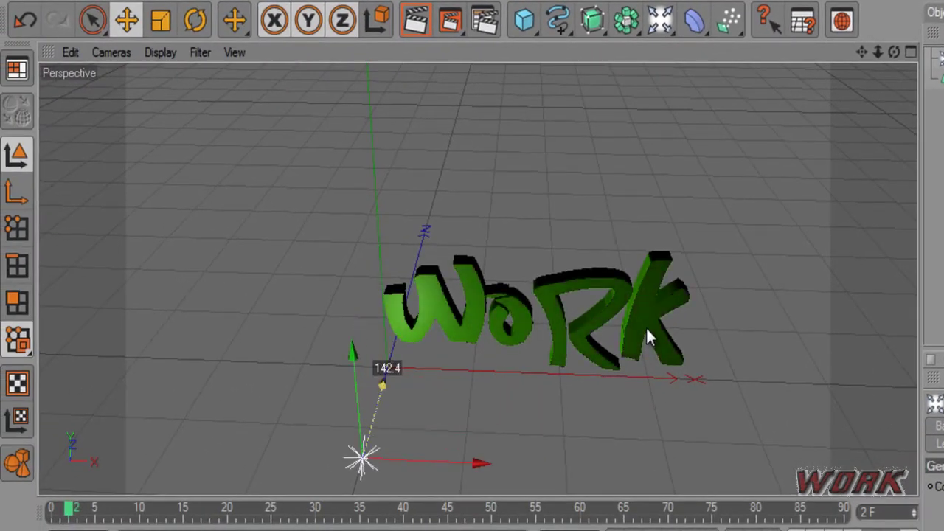
Add a second standard light and shift it to the right along X
left_click(661, 33)
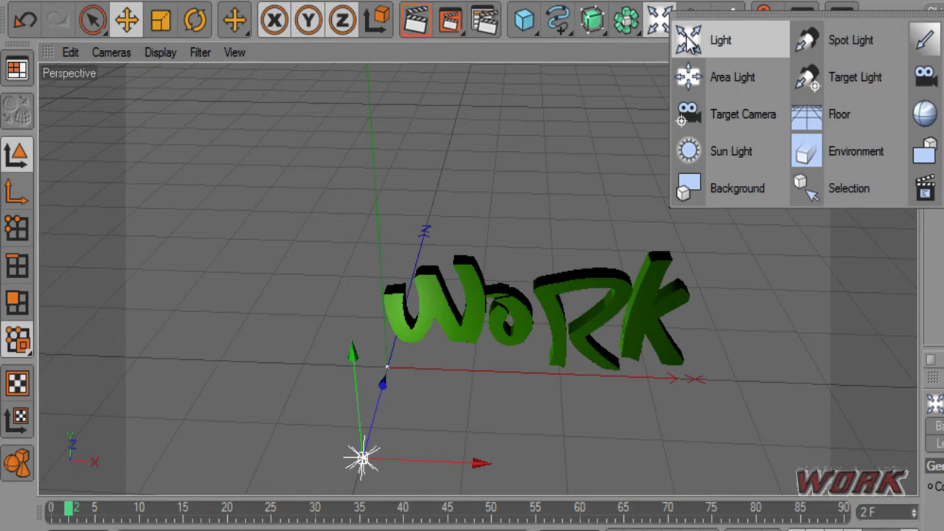
left_click(692, 40)
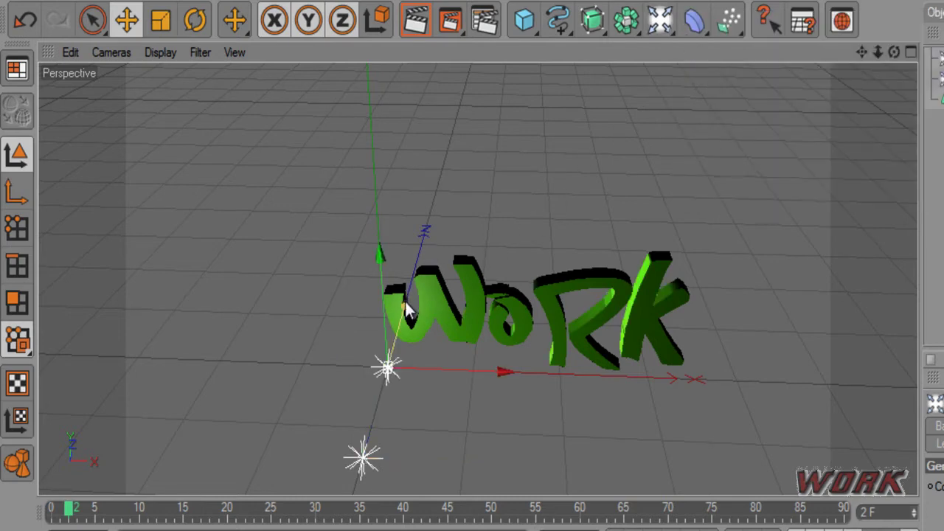
left_click_drag(406, 312, 647, 334)
key("ctrl+z")
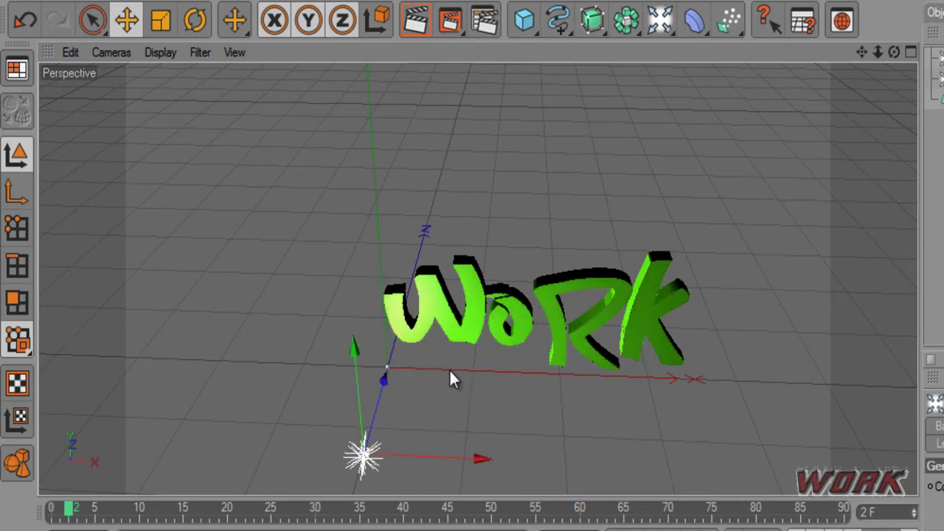
left_click_drag(472, 457, 709, 465)
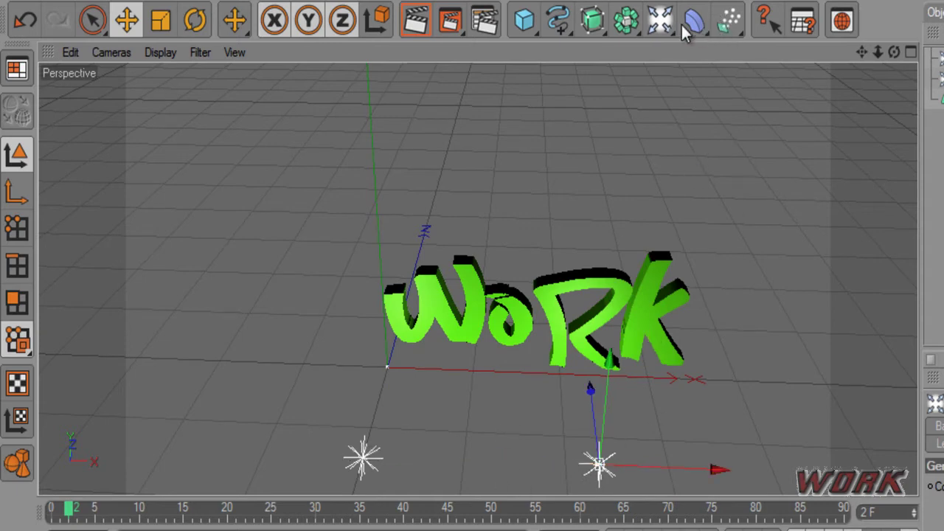
Add Light.2 raised to Y 294.91 m above the text, shifted right, then reframe the view
left_click(660, 20)
left_click(697, 49)
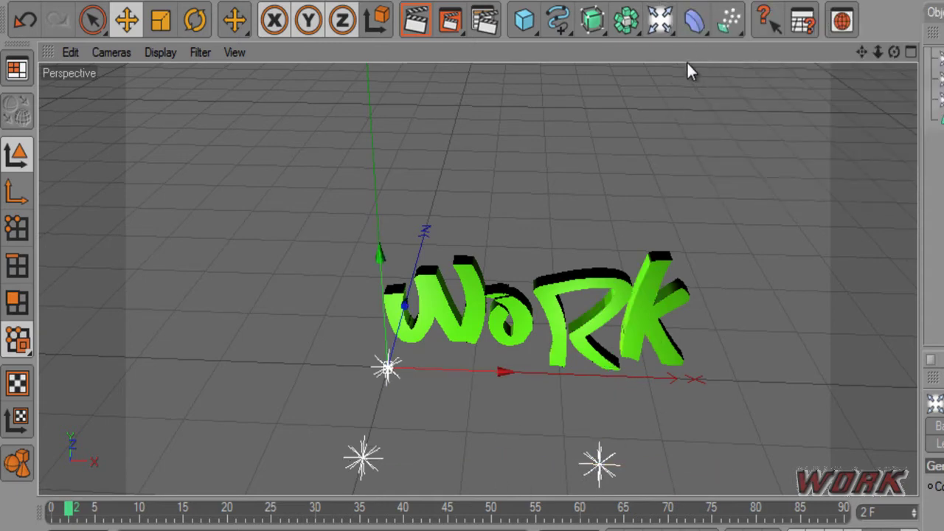
left_click_drag(378, 270, 365, 70)
scroll(461, 147, "up", 1)
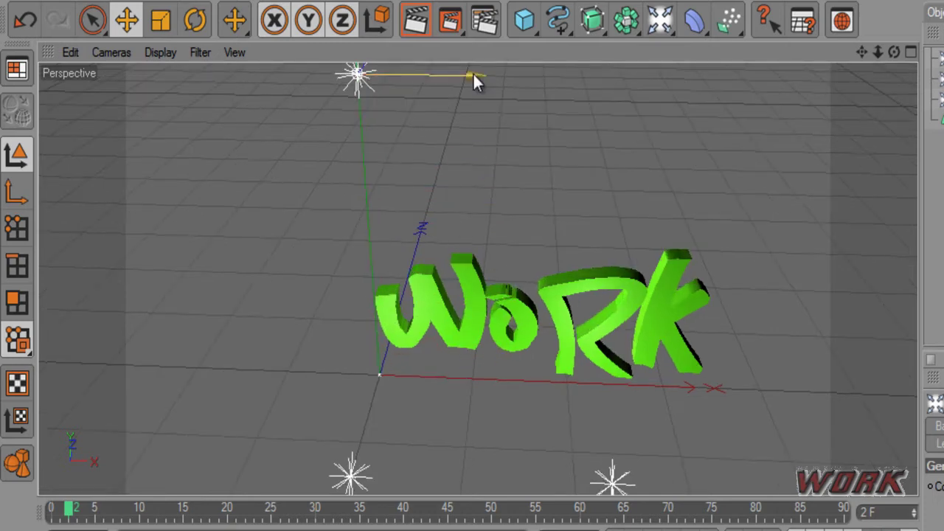
left_click_drag(473, 74, 646, 328)
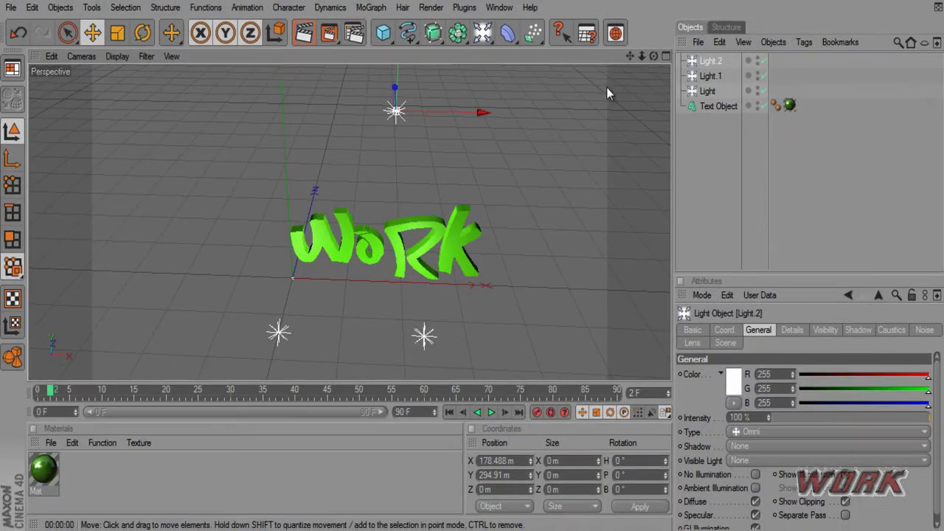
left_click_drag(630, 56, 637, 104)
left_click_drag(653, 57, 472, 262)
left_click_drag(628, 56, 607, 87)
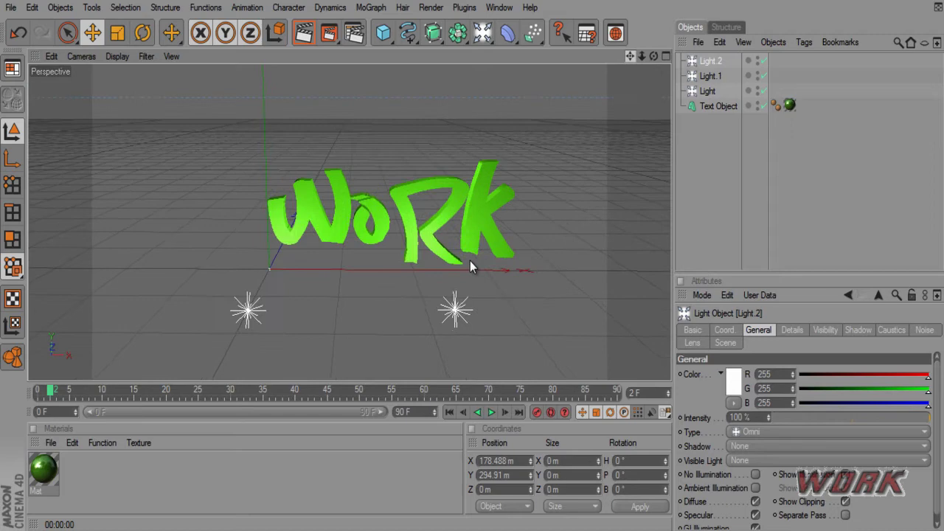
left_click_drag(653, 57, 474, 265)
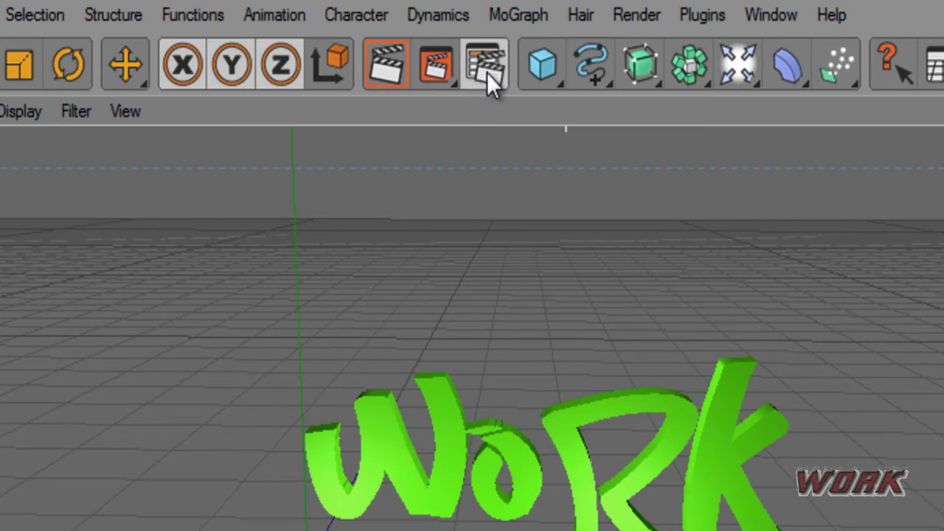
Reopen Render Settings on the Save page, showing TIFF (PSD Layers) at 8 Bit/Channel
left_click(487, 72)
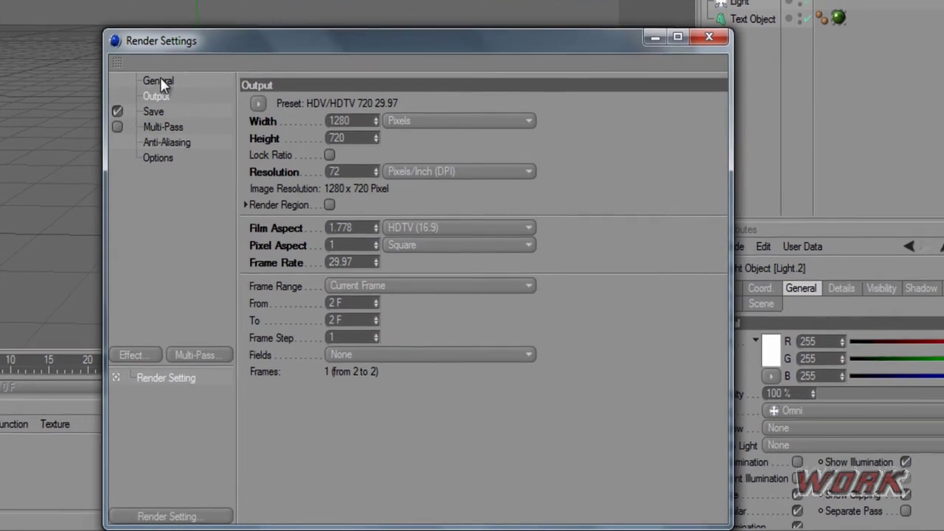
left_click(166, 87)
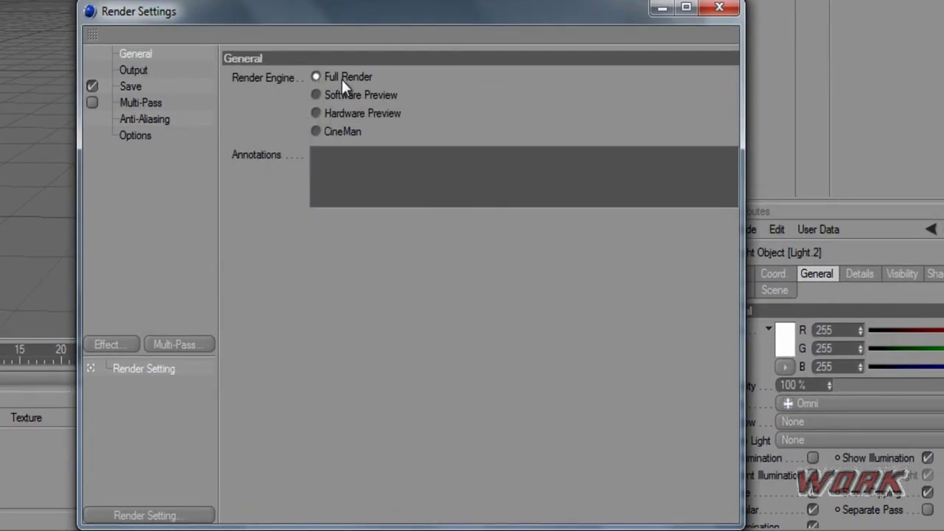
left_click(135, 70)
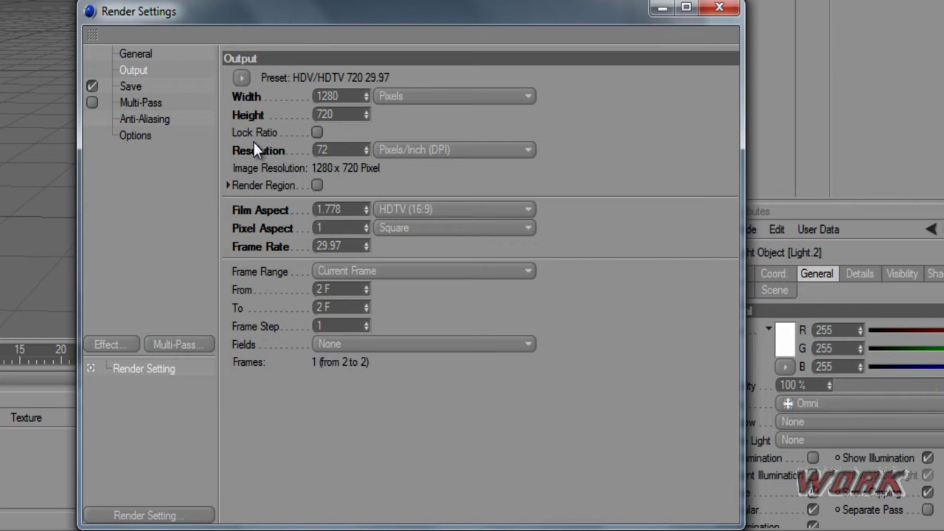
left_click(133, 87)
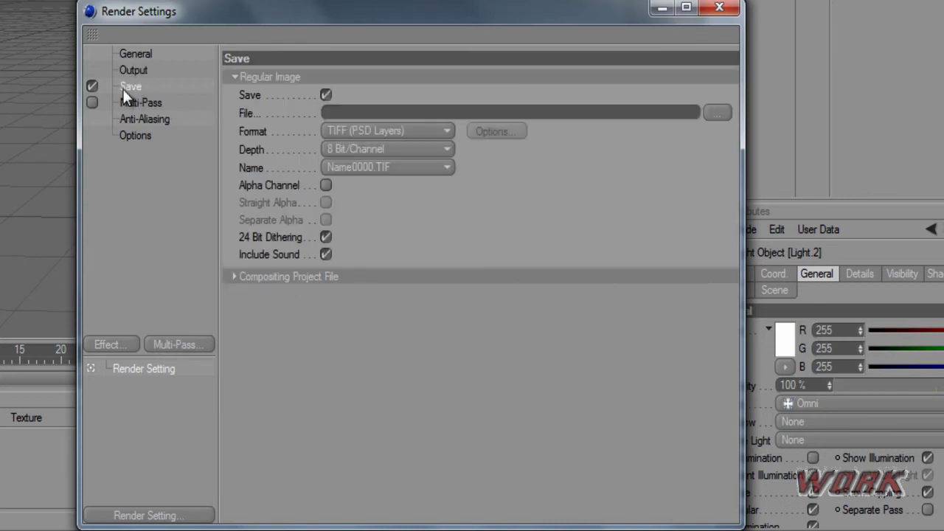
Set the render save path to a file named 3dtext on the Desktop
left_click(722, 112)
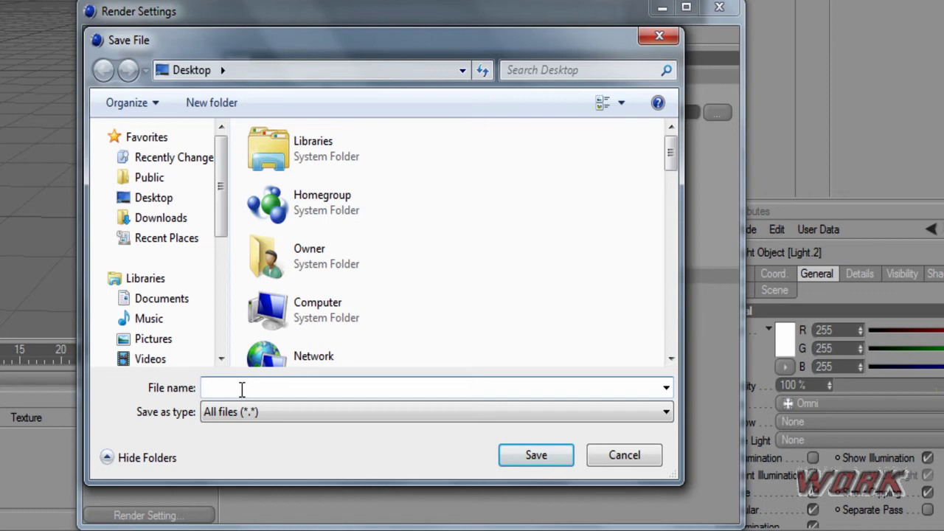
type("3dtext")
Save the render to Desktop\3dtext as a PNG with Alpha Channel enabled
left_click(525, 461)
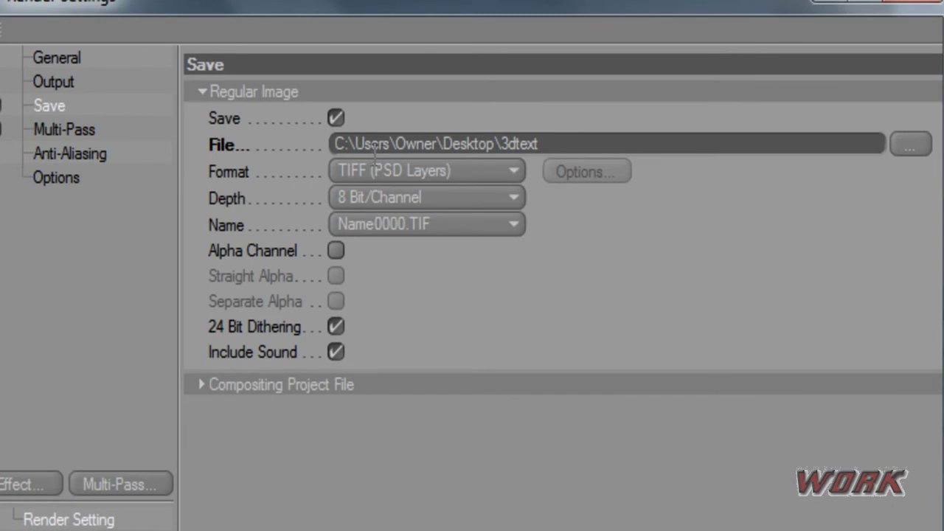
left_click(488, 179)
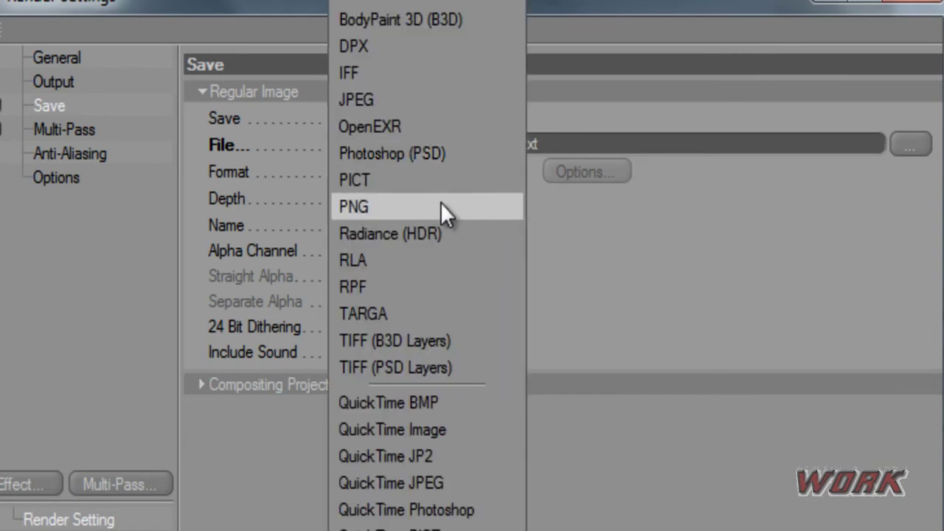
left_click(360, 210)
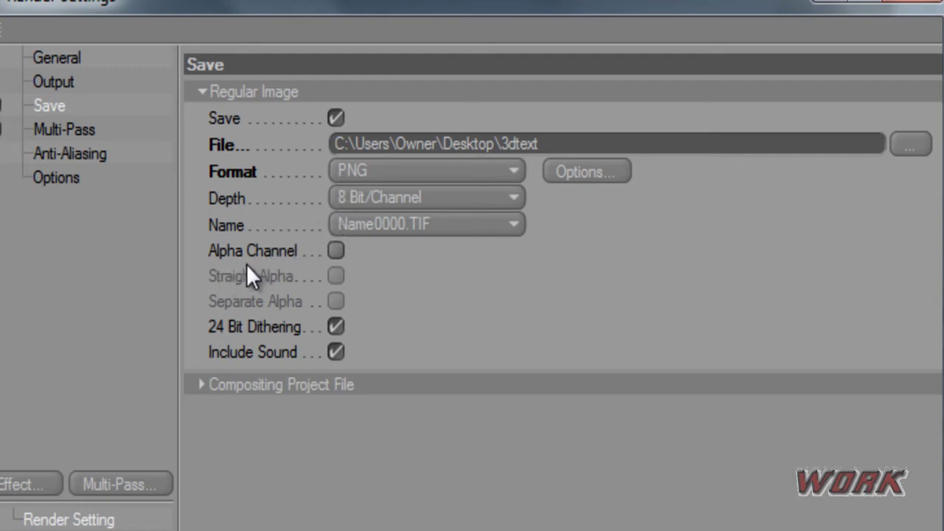
left_click(335, 253)
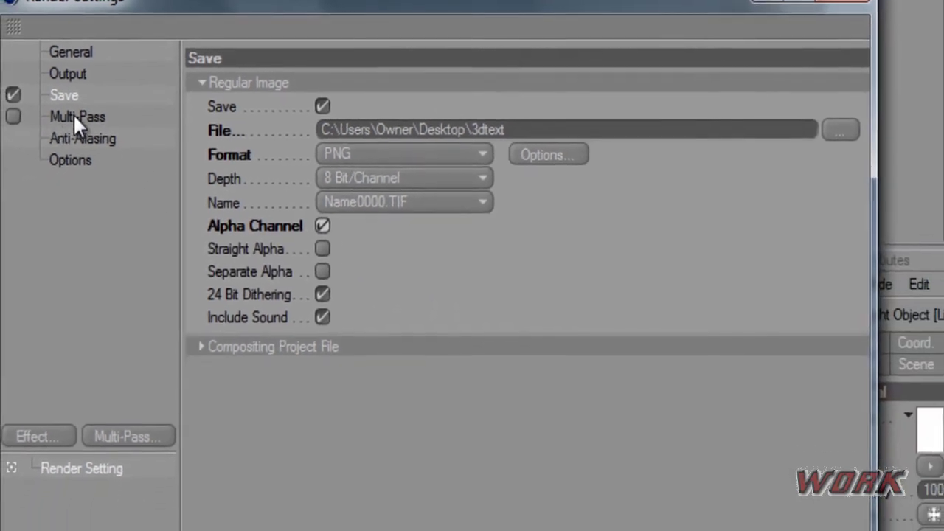
left_click(77, 115)
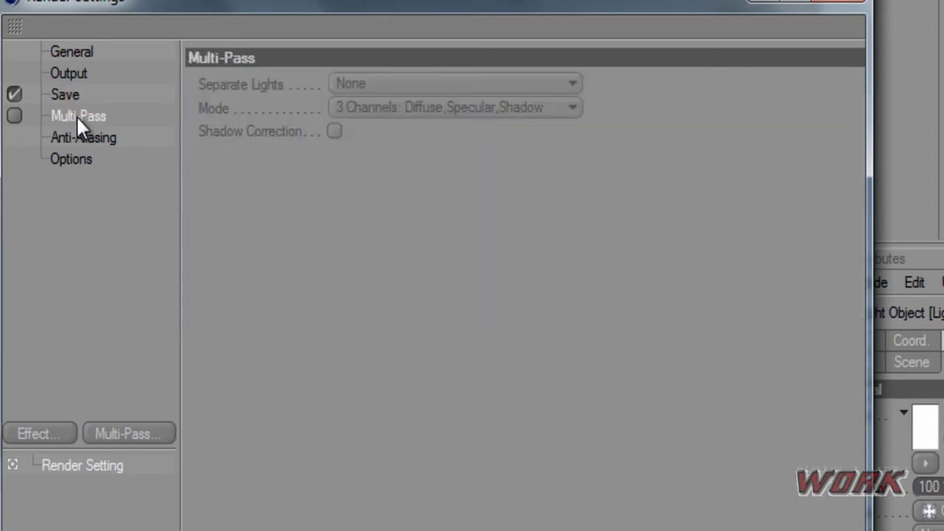
left_click(14, 117)
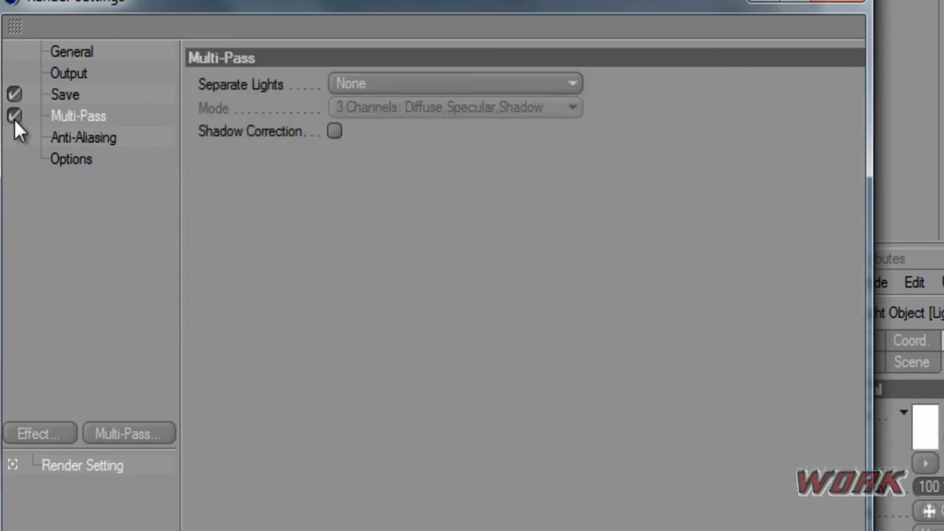
left_click(362, 84)
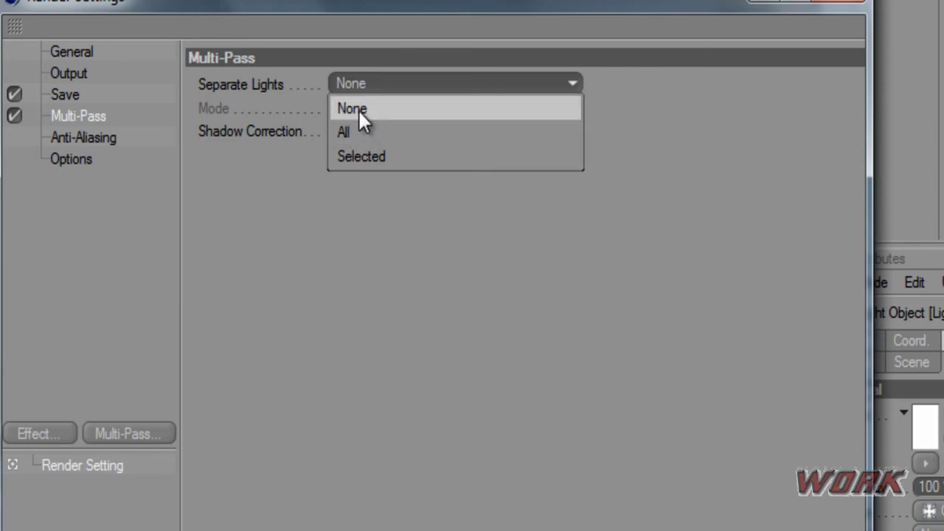
left_click(358, 109)
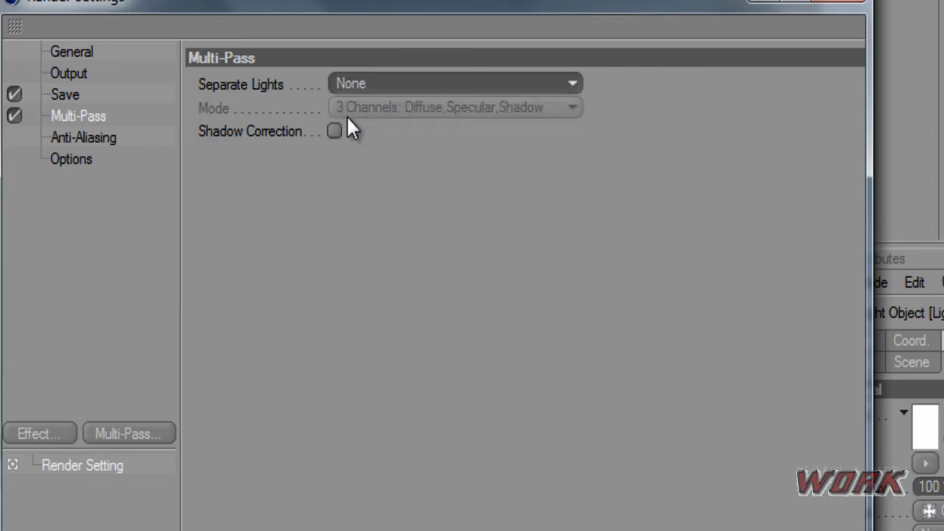
left_click(16, 116)
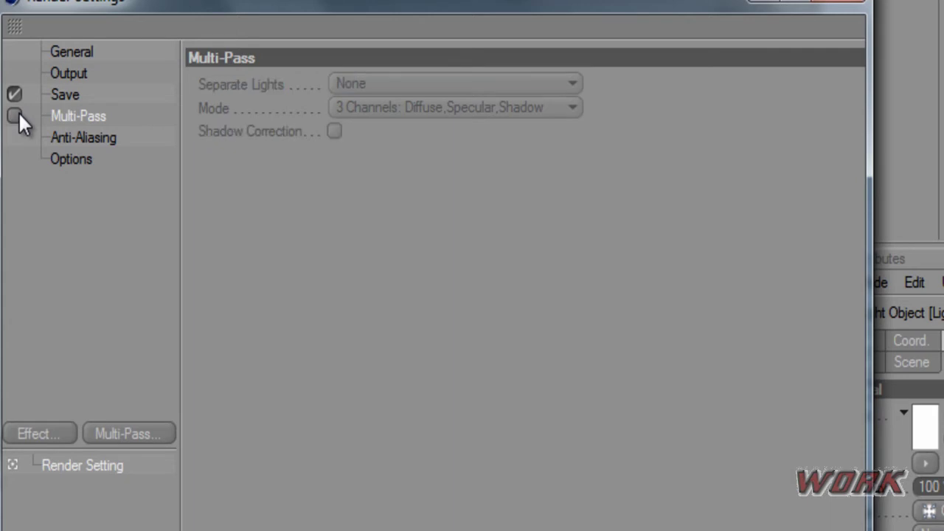
left_click(82, 95)
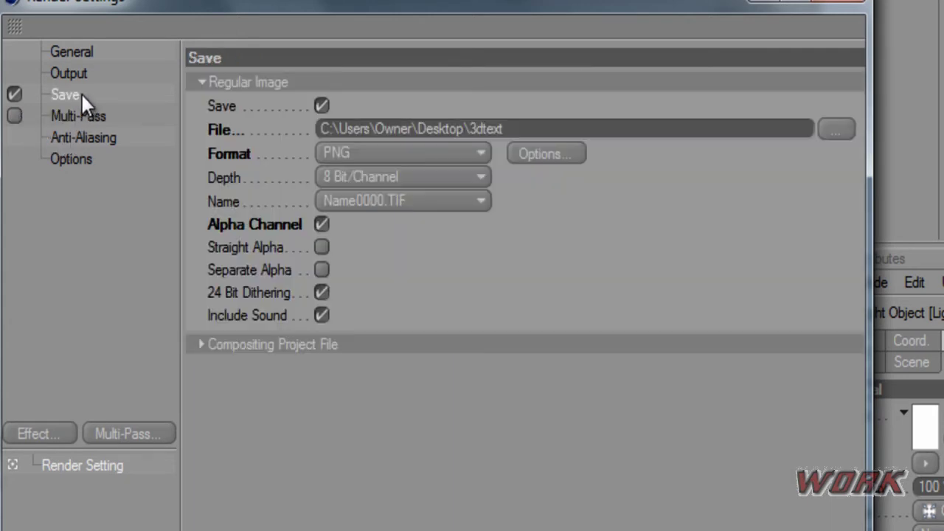
Set Anti-Aliasing quality to Best, keeping the Still Image filter
left_click(75, 137)
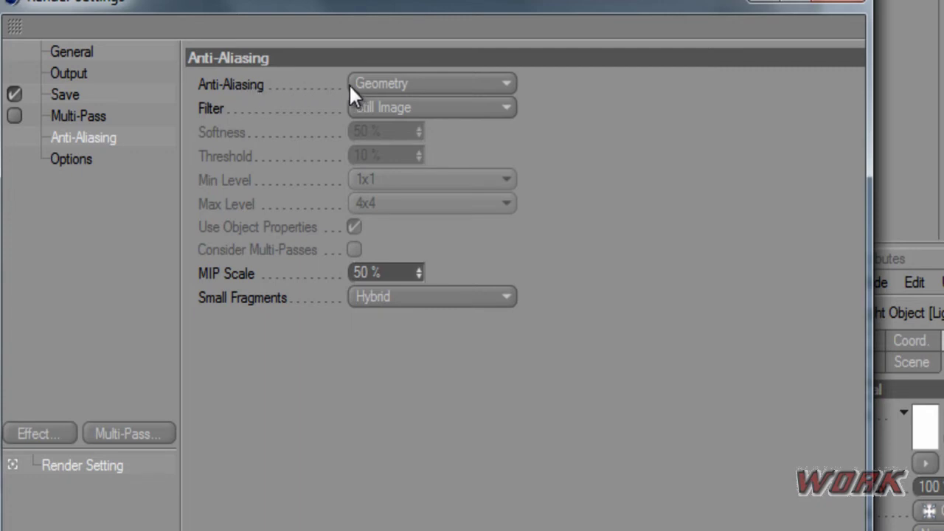
left_click(386, 83)
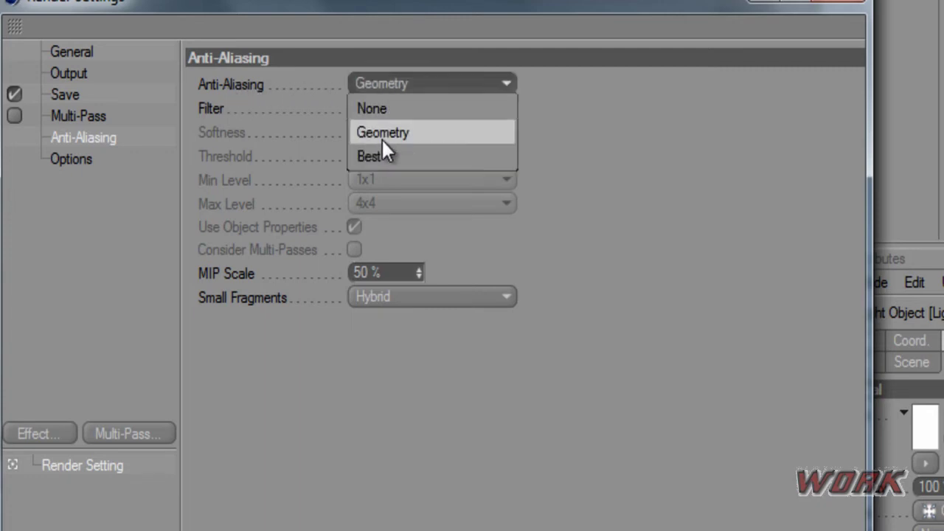
left_click(384, 159)
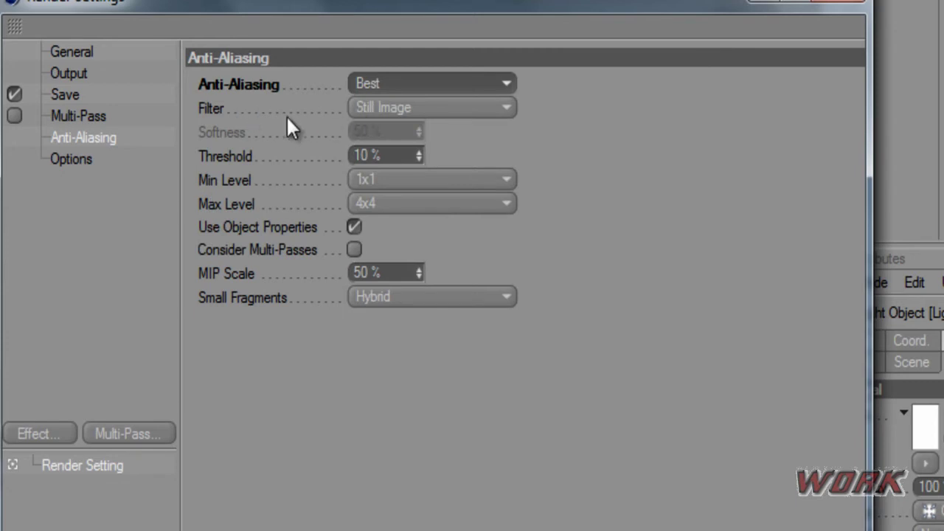
left_click(372, 107)
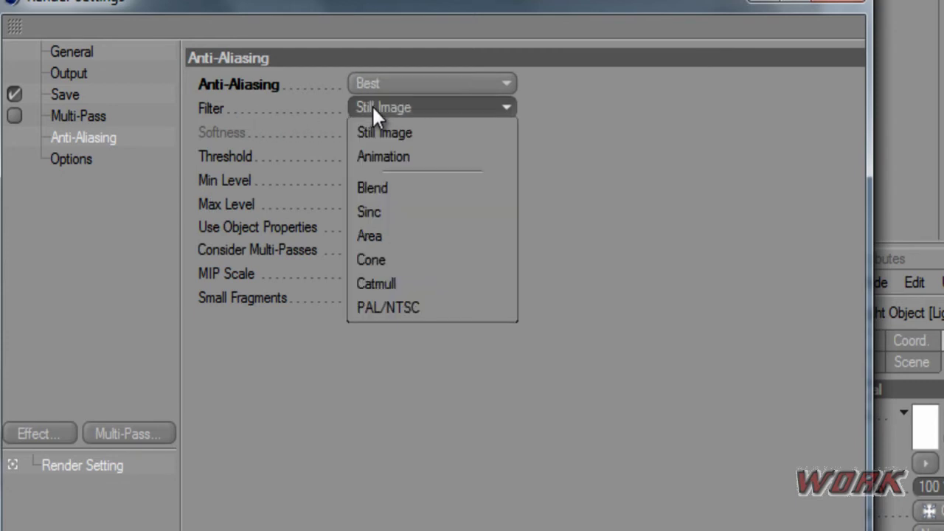
left_click(299, 376)
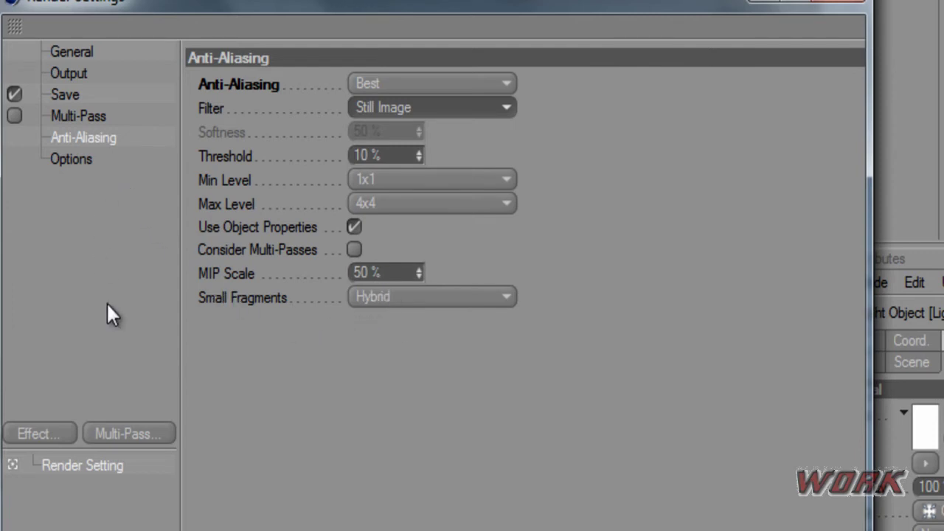
Add an Ambient Occlusion effect to the render settings
left_click(33, 434)
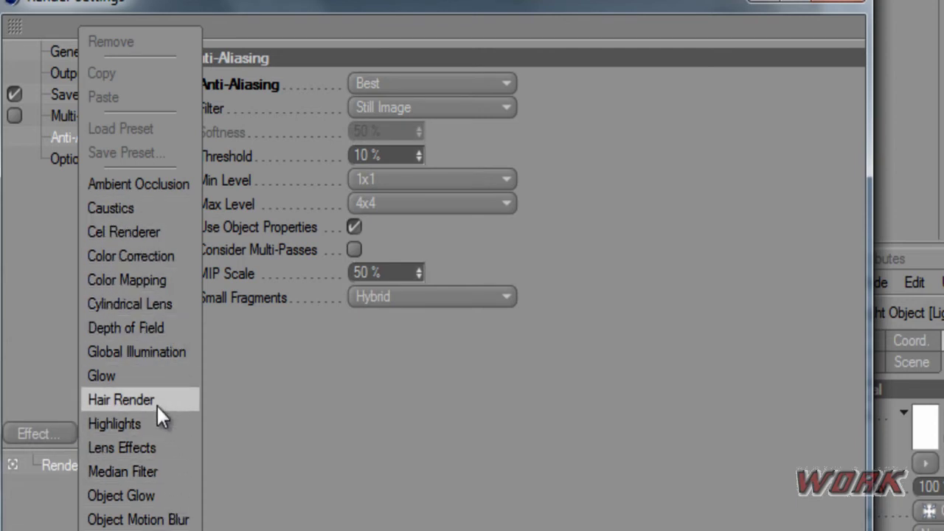
left_click(156, 184)
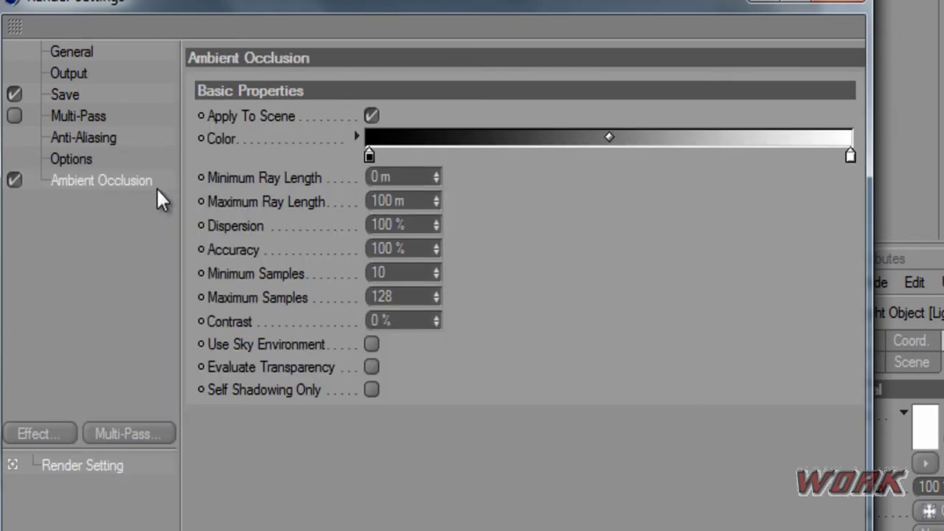
In Output, switch Frame Range to Manual with From and To both at 1 F
left_click(59, 73)
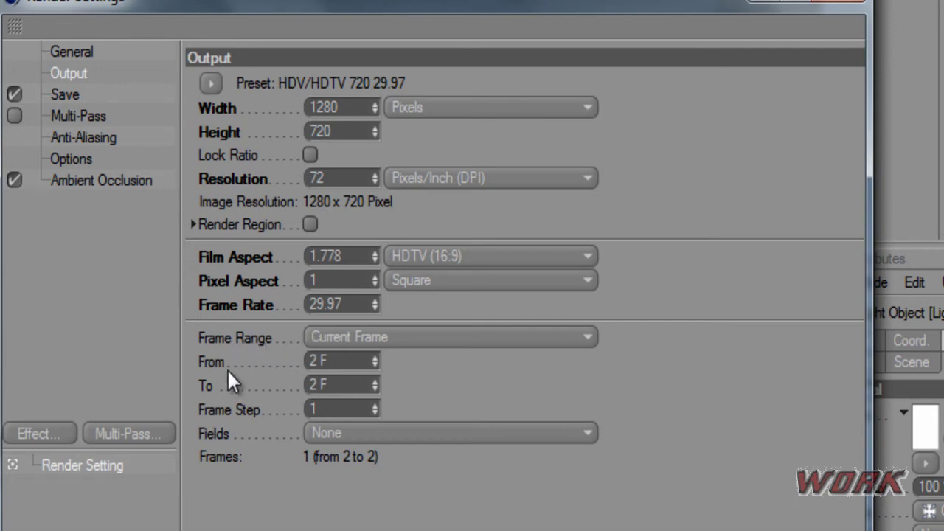
left_click(374, 357)
left_click(373, 364)
left_click(373, 364)
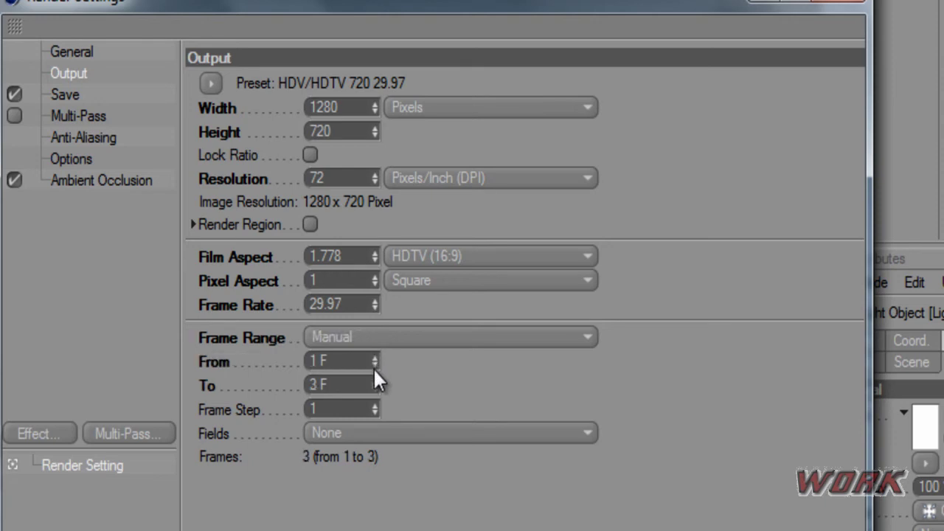
left_click(374, 388)
left_click(374, 389)
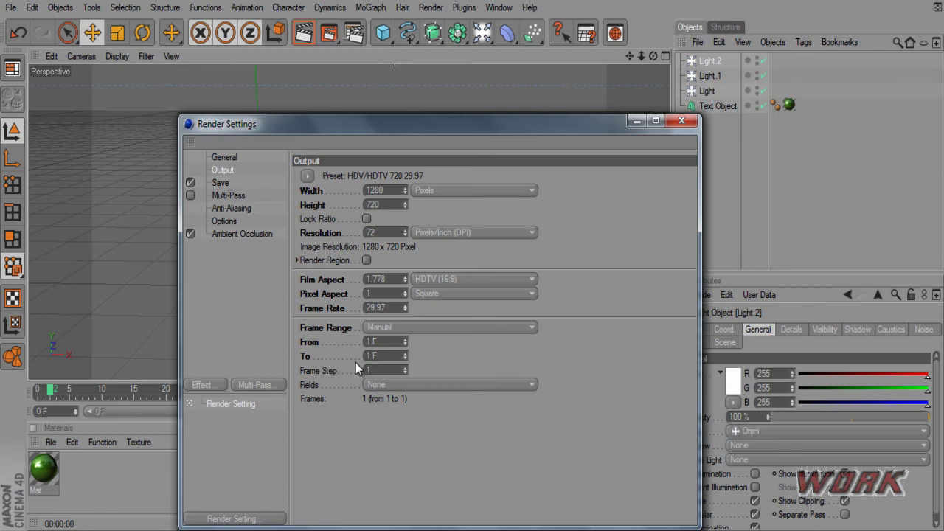
type("0")
key("Tab")
left_click(389, 357)
key("shift+Tab")
type("1")
key("Return")
Close Render Settings and render the green WORK text to the Picture Viewer
left_click(681, 122)
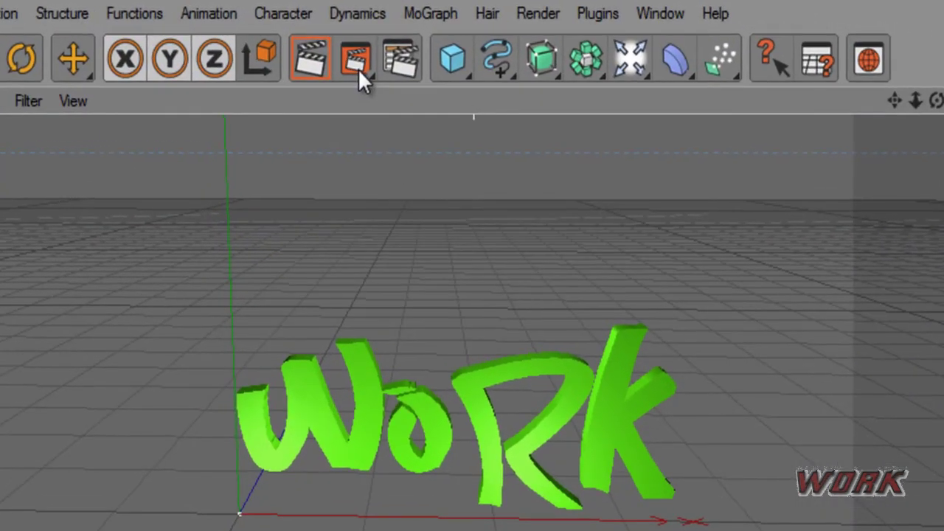
left_click(347, 60)
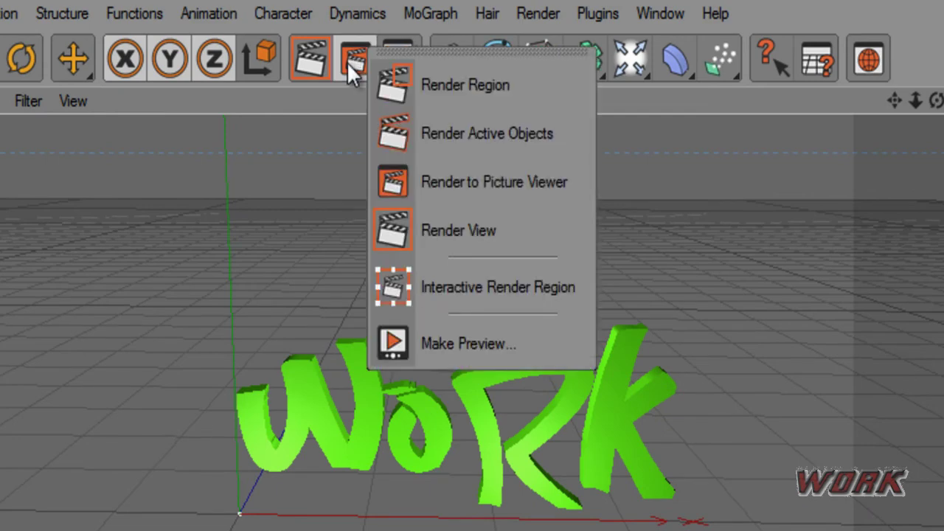
left_click(347, 62)
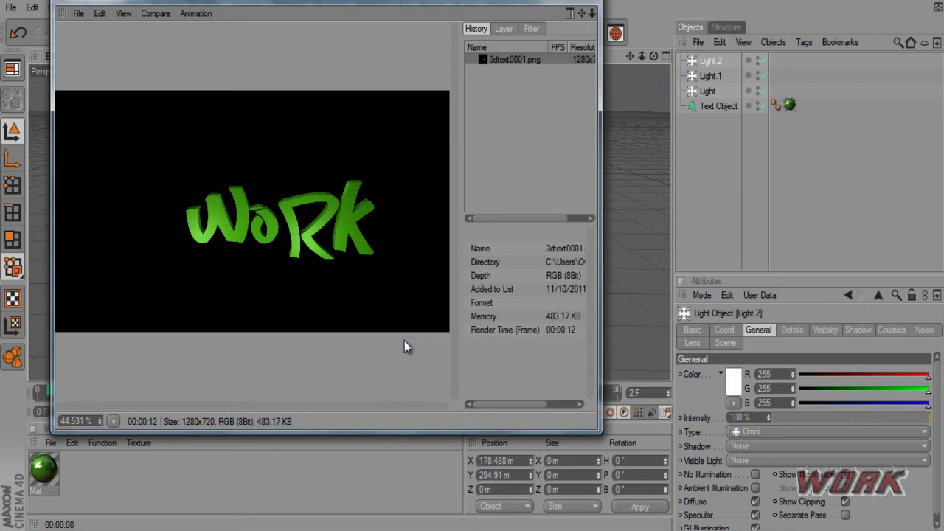
Minimize Cinema 4D and preview 3dtext0001 from the desktop in Photo Viewer, then close it
left_click(541, 2)
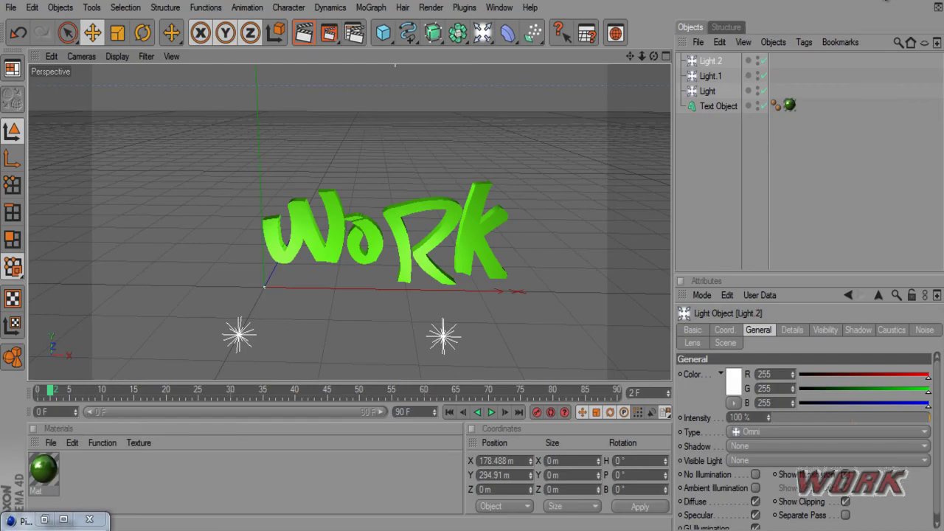
left_click(885, 1)
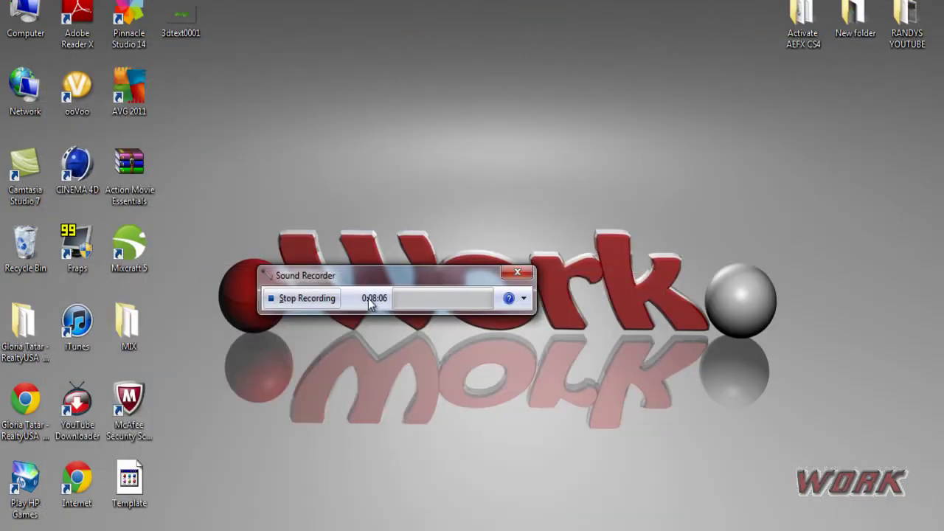
left_click(194, 28)
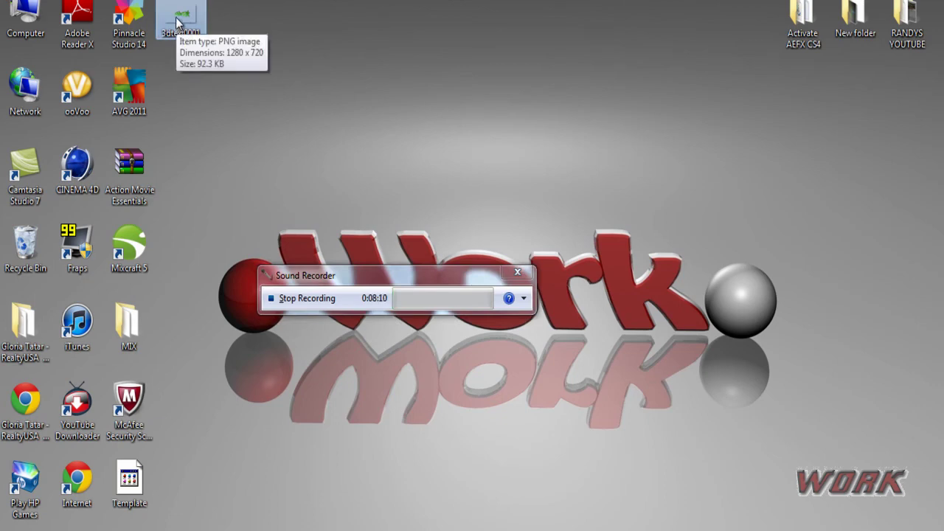
double_click(179, 22)
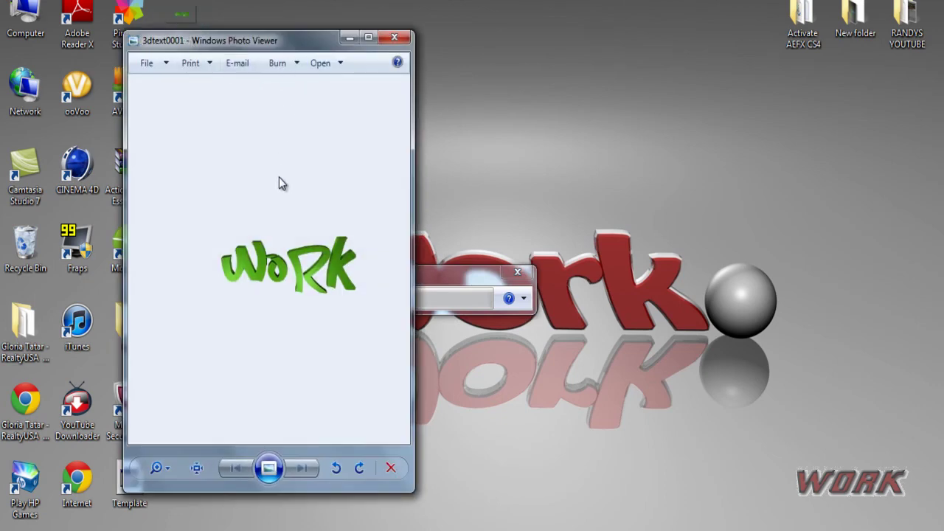
left_click(394, 38)
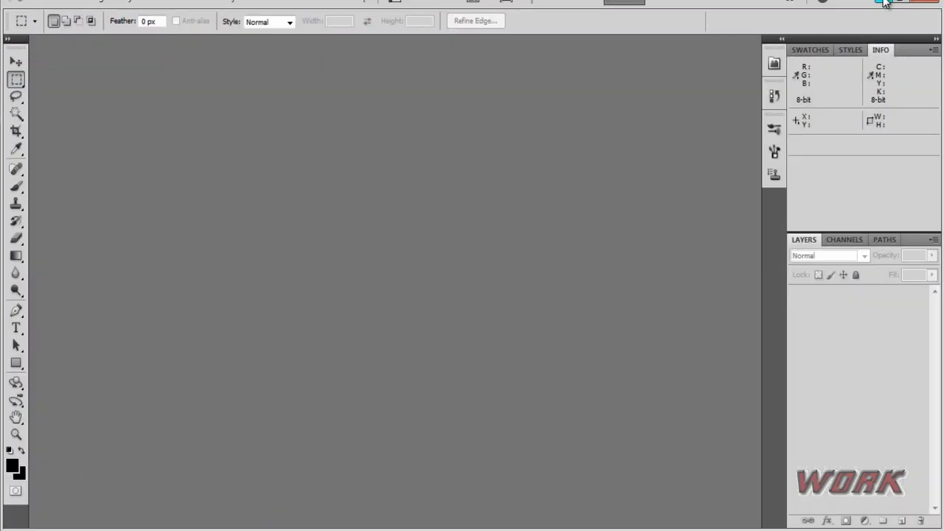
Create a new 800 × 800 px, 300 resolution RGB document with a transparent background
left_click(50, 3)
left_click(52, 13)
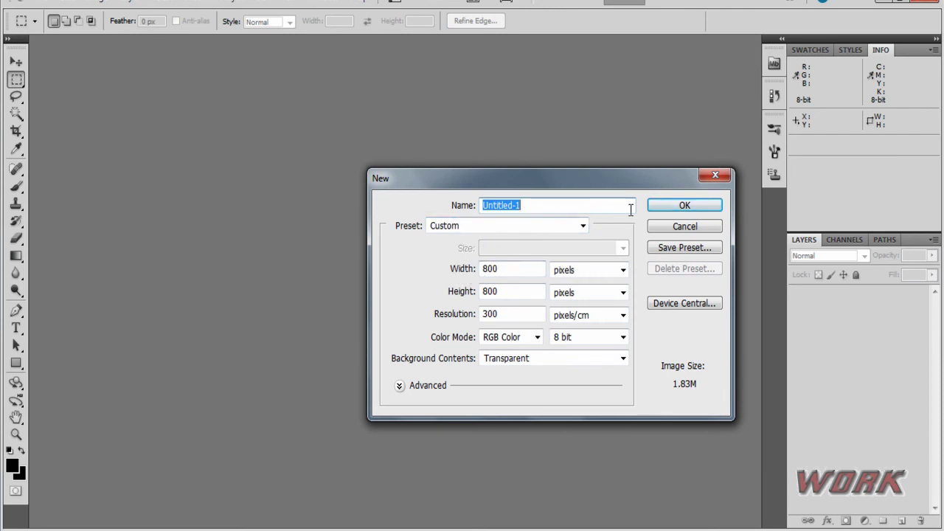
left_click_drag(658, 205, 395, 255)
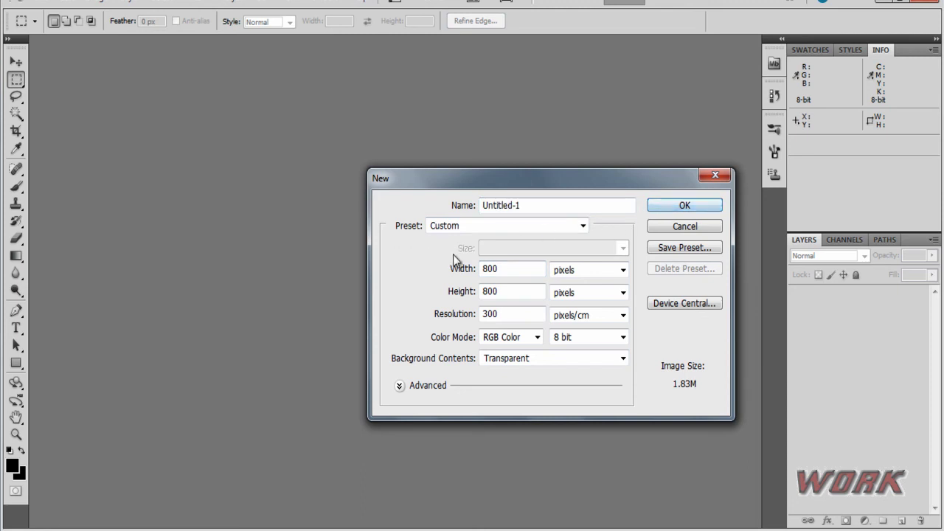
left_click(666, 210)
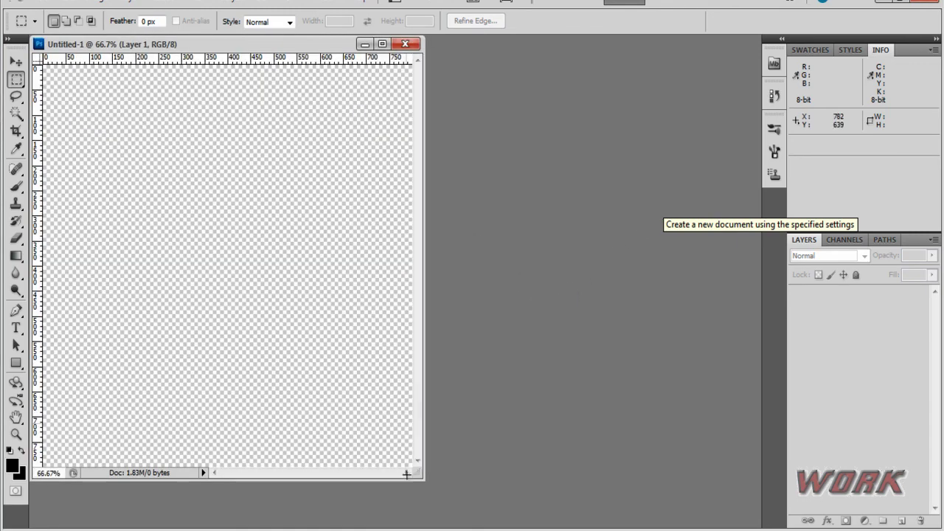
Enlarge and reposition the Untitled-1 window, glance at the desktop file, then return to Photoshop
left_click_drag(415, 473, 446, 491)
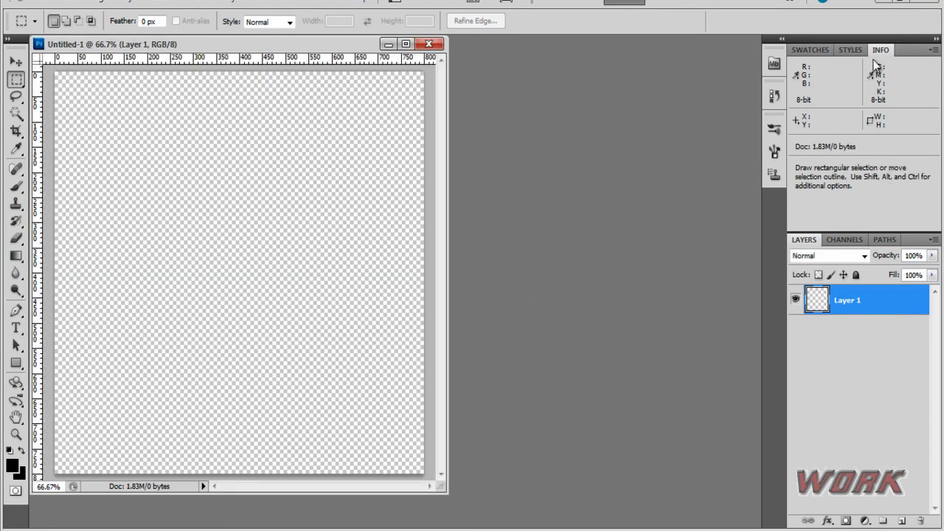
left_click_drag(288, 53, 336, 59)
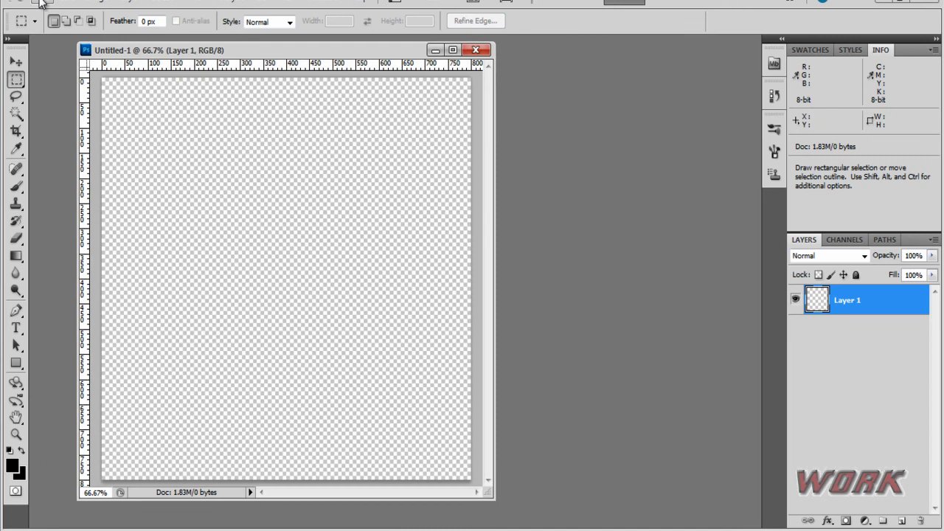
left_click(41, 3)
mouse_move(78, 257)
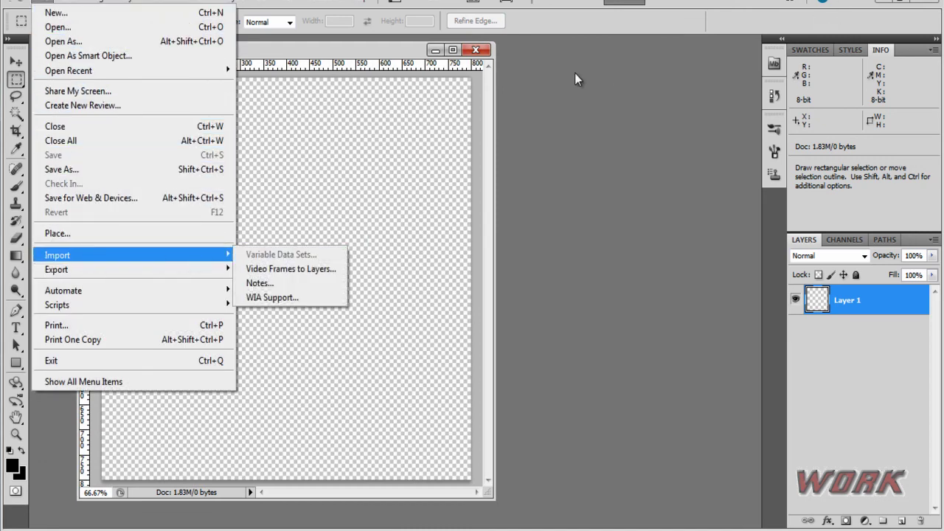
left_click(906, 19)
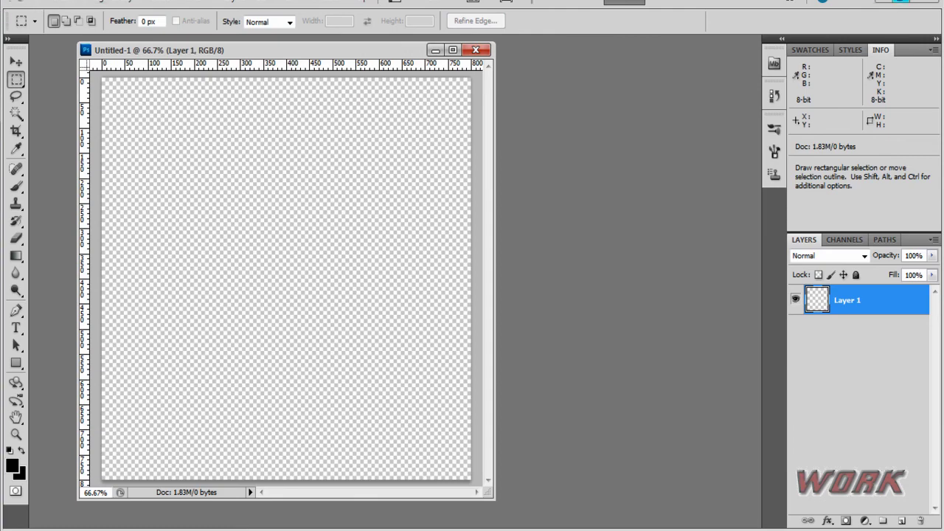
left_click(878, 3)
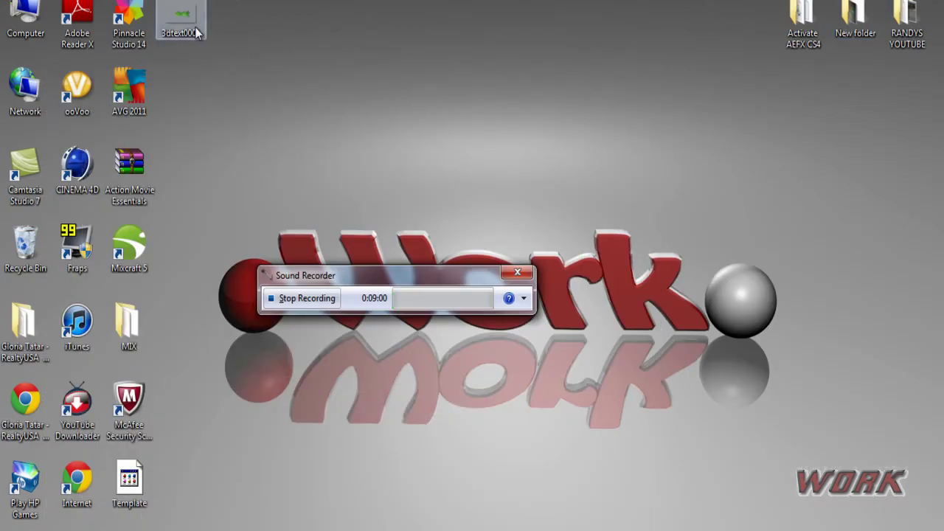
left_click(183, 21)
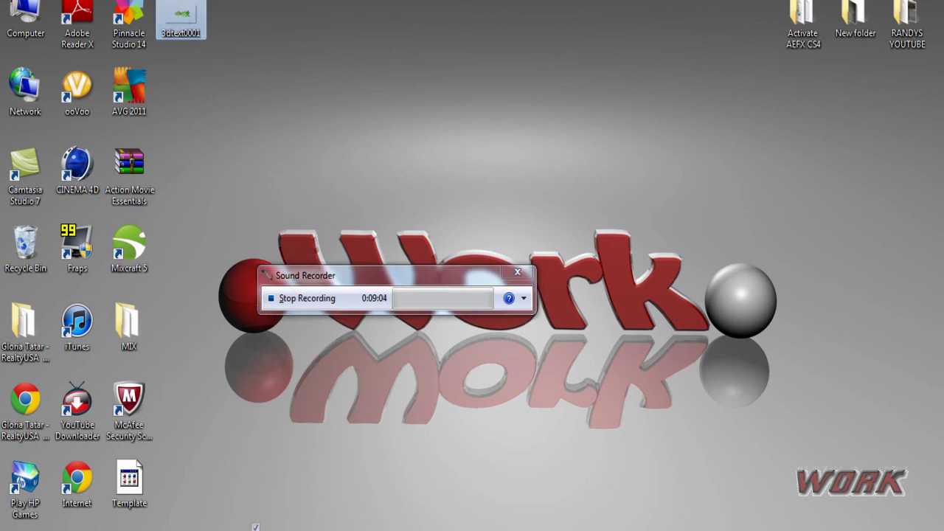
left_click(226, 527)
Place the 3dtext0001 WORK render onto the transparent canvas
key("ctrl+v")
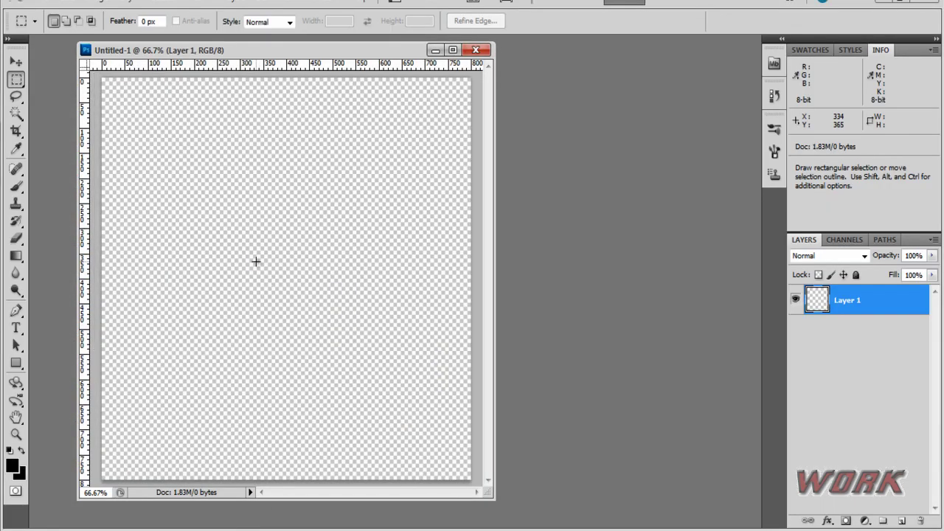
left_click_drag(243, 260, 190, 264)
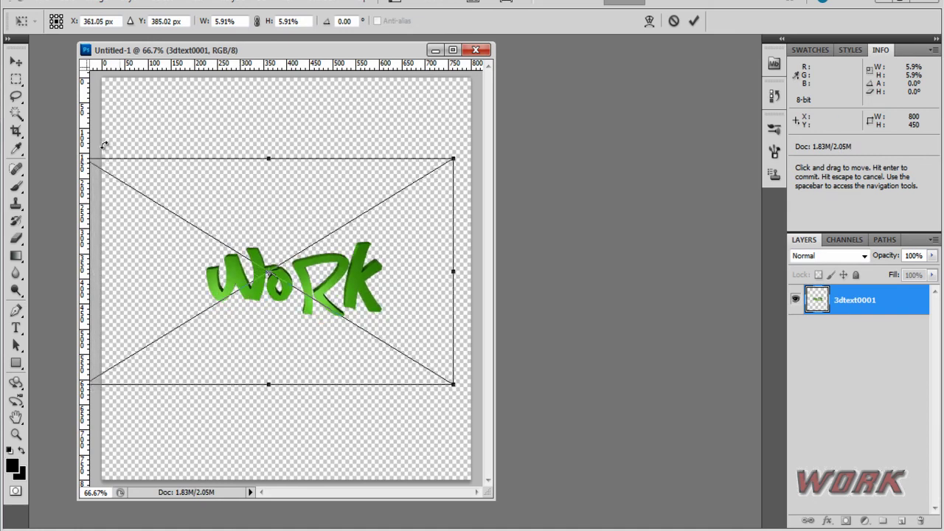
left_click(15, 65)
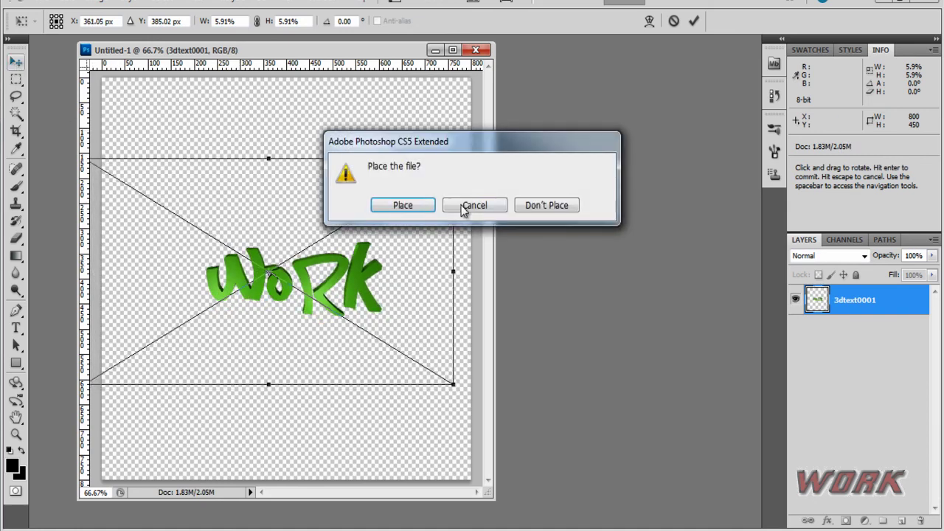
left_click(396, 206)
Move the WORK layer up and left and scale it to about 70.7%
left_click(223, 347)
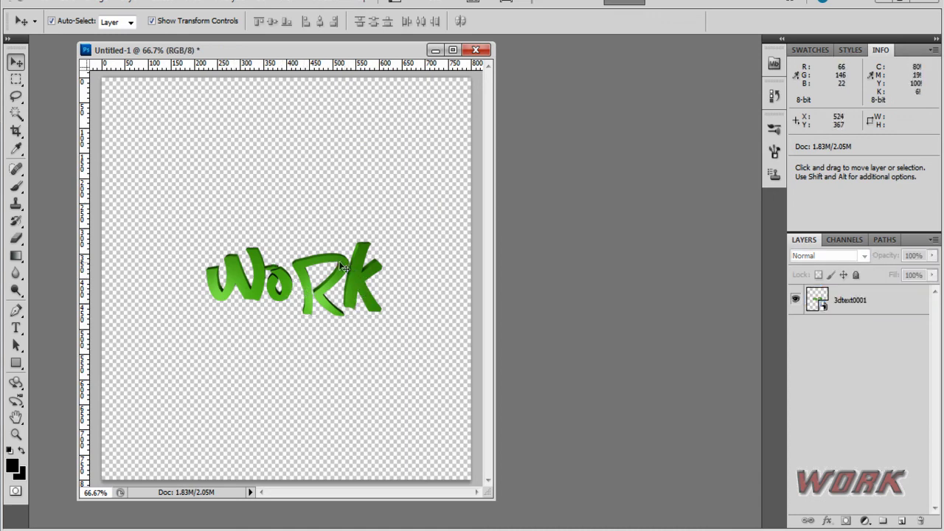
left_click(318, 267)
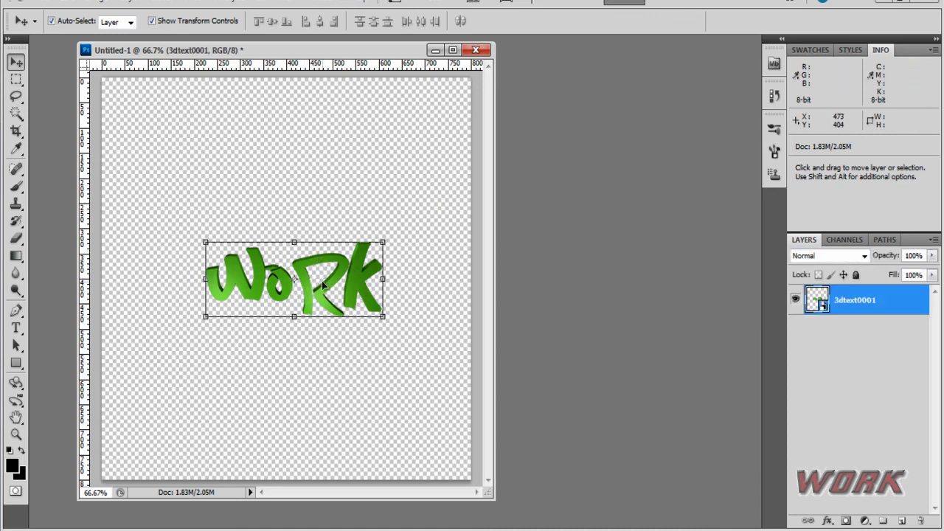
left_click_drag(356, 270, 310, 232)
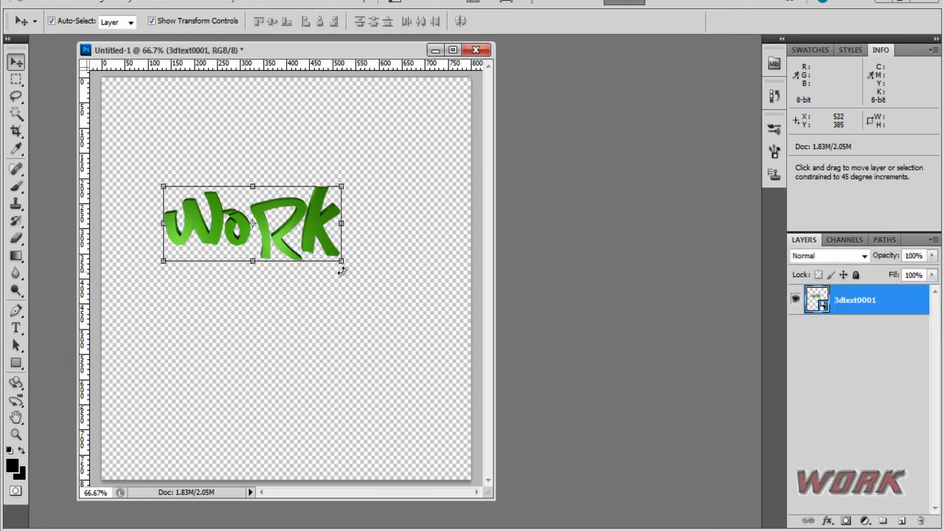
mouse_move(341, 261)
left_mouse_down()
mouse_move(388, 302)
mouse_move(329, 245)
mouse_move(405, 306)
mouse_move(291, 236)
mouse_move(363, 276)
mouse_move(342, 252)
left_mouse_up()
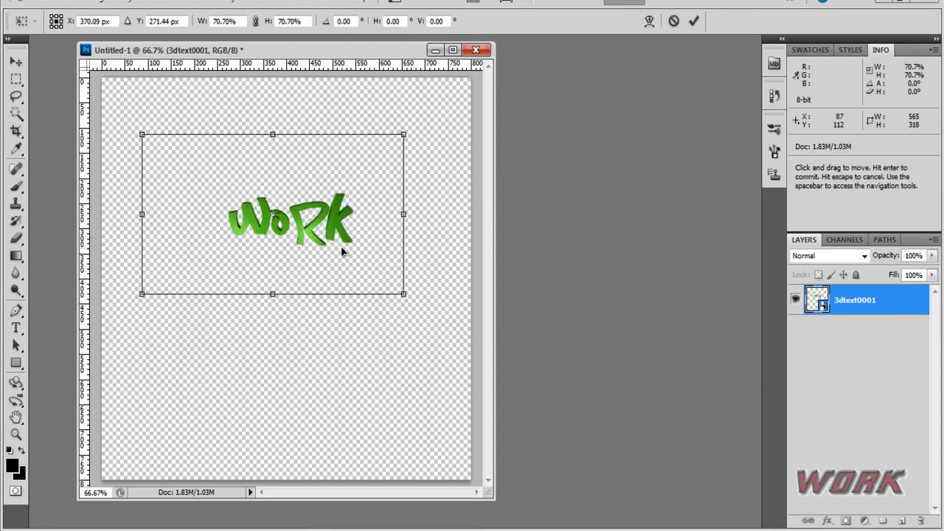